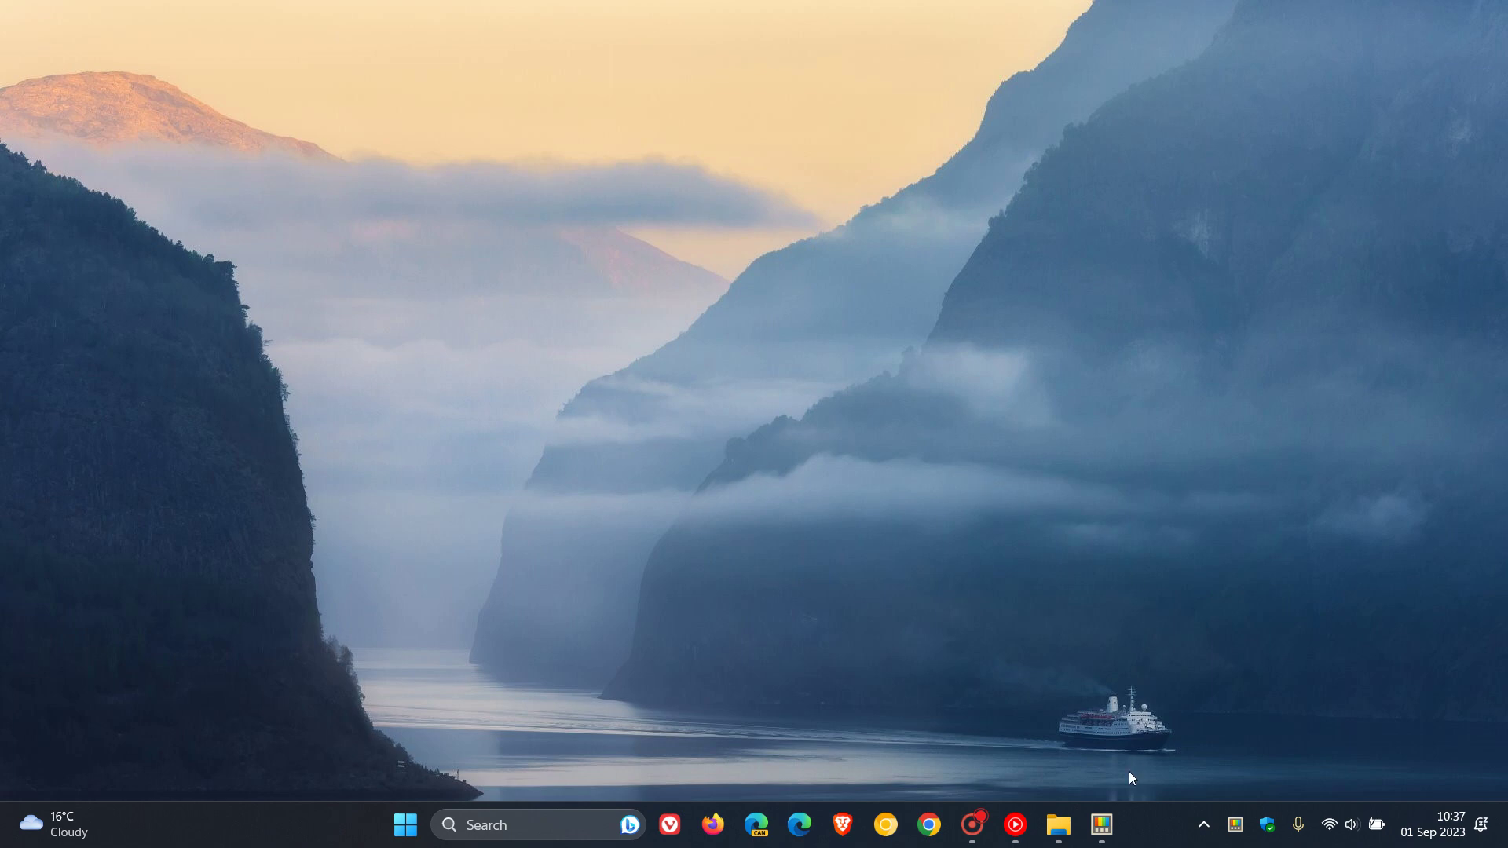
Step: Open PowerToys Settings on General and run an update check confirming v0.73.0 is current
{"action": "left_click", "coordinate": [1102, 824]}
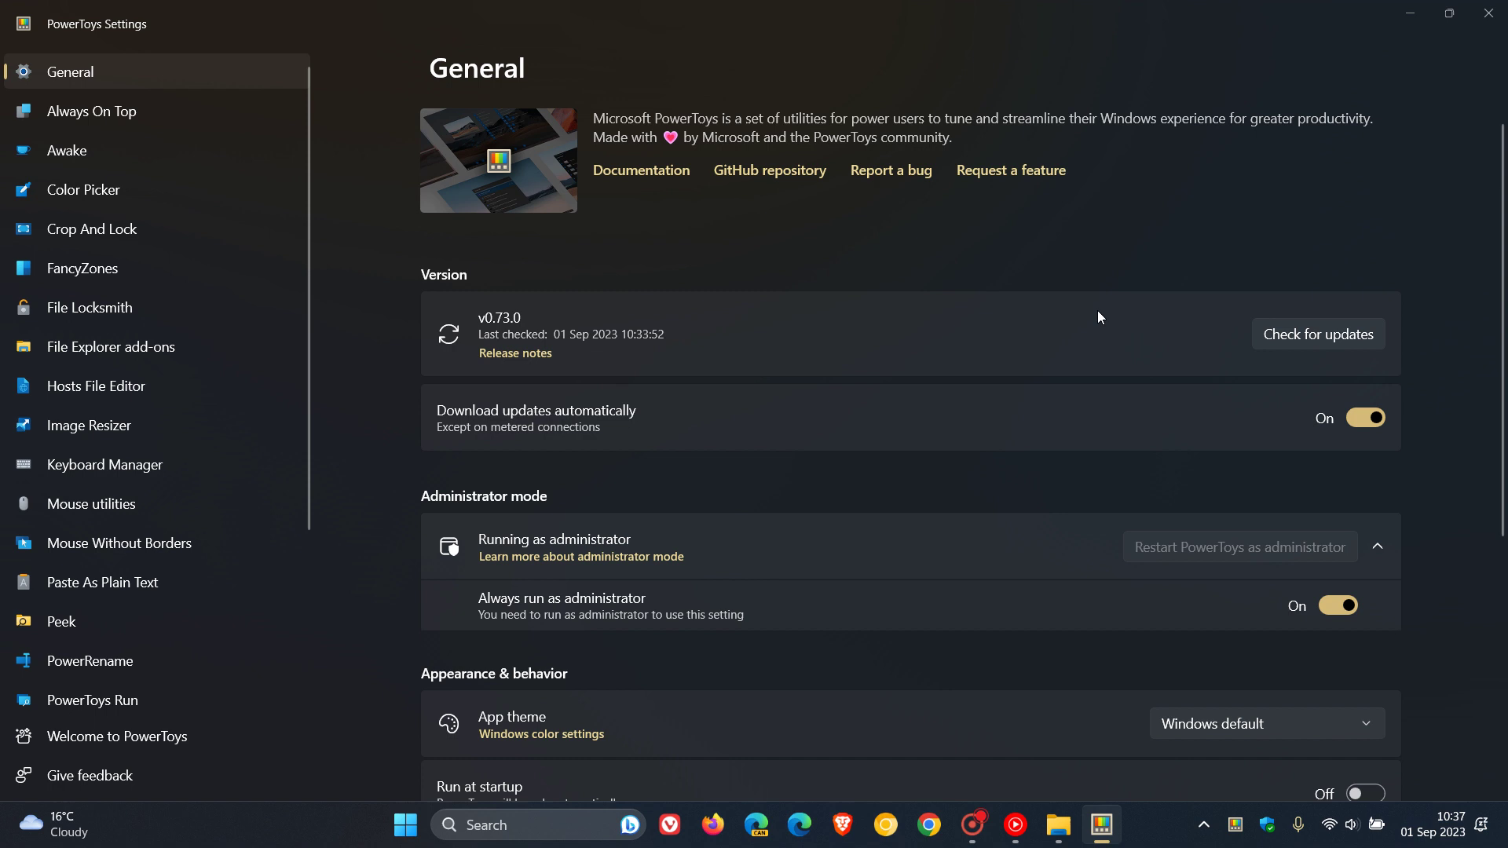
{"action": "left_click", "coordinate": [1296, 341]}
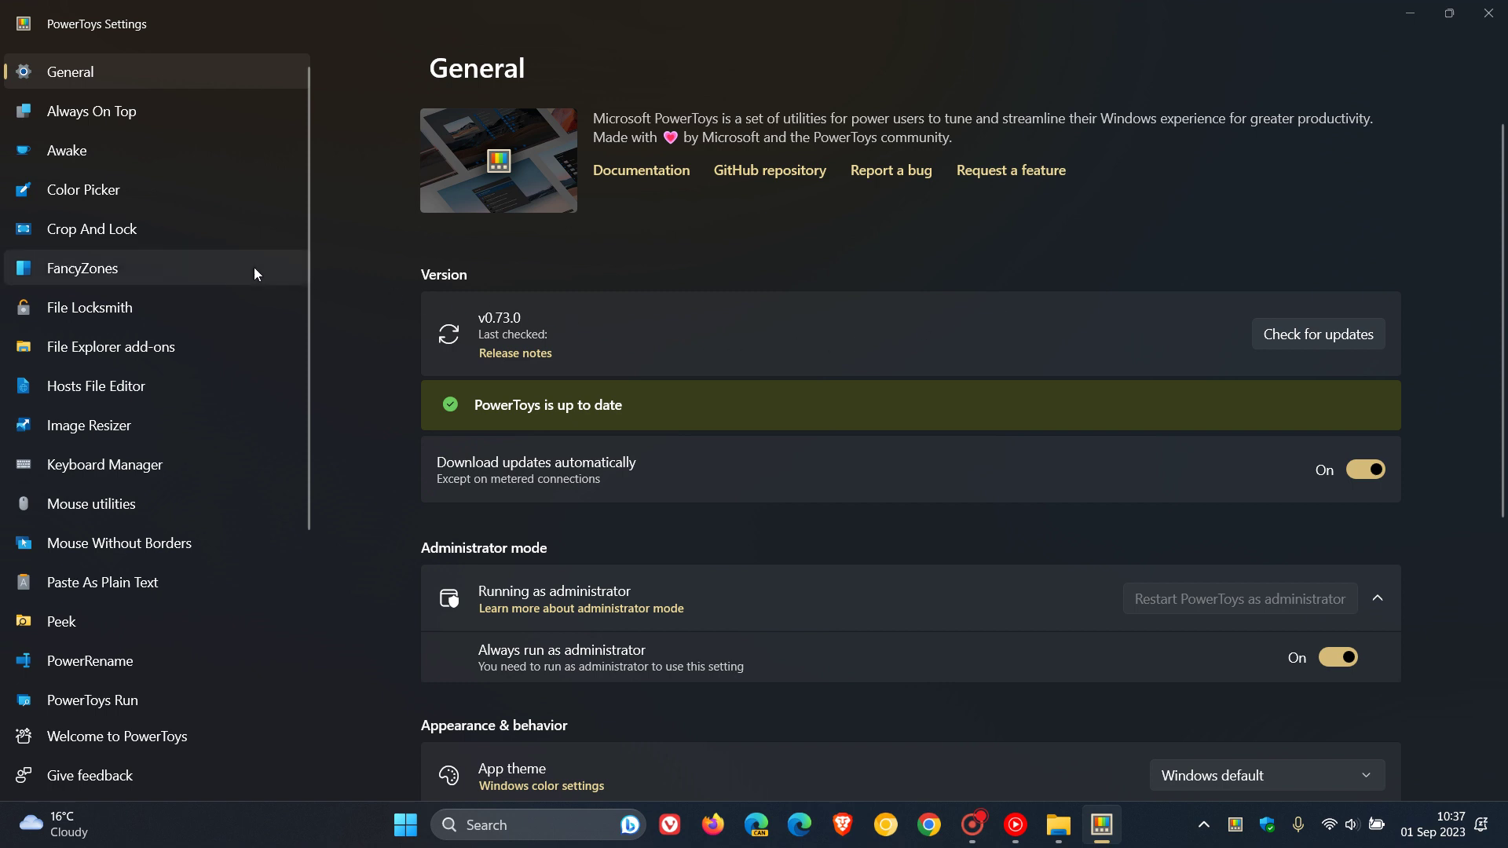
Step: On the Crop And Lock page, crop the intro image into a thumbnail window with Win+Ctrl+Shift+T
{"action": "left_click", "coordinate": [176, 229]}
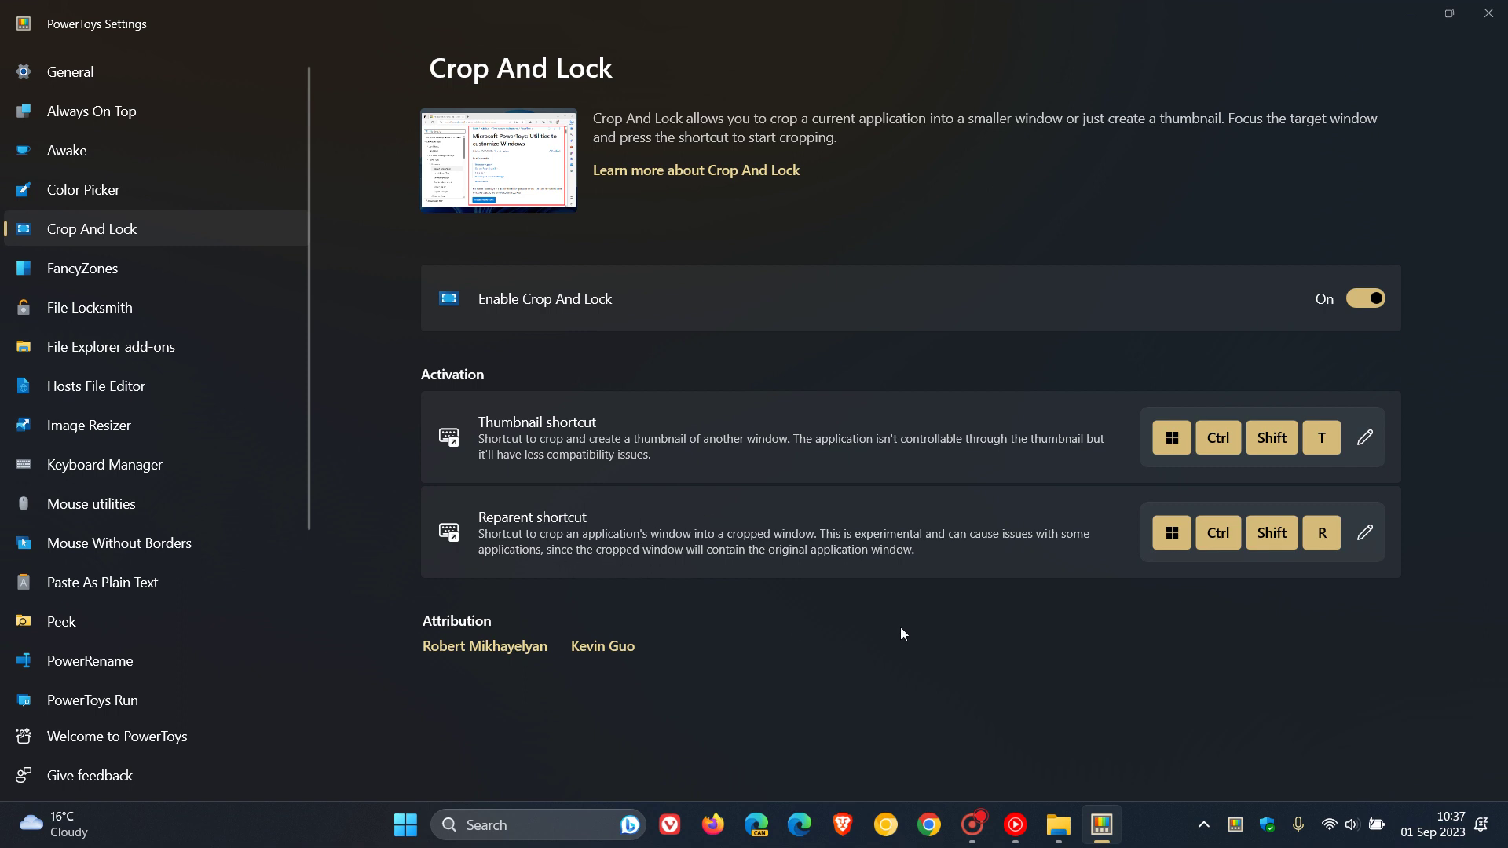
{"action": "key", "text": "super+ctrl+shift+t"}
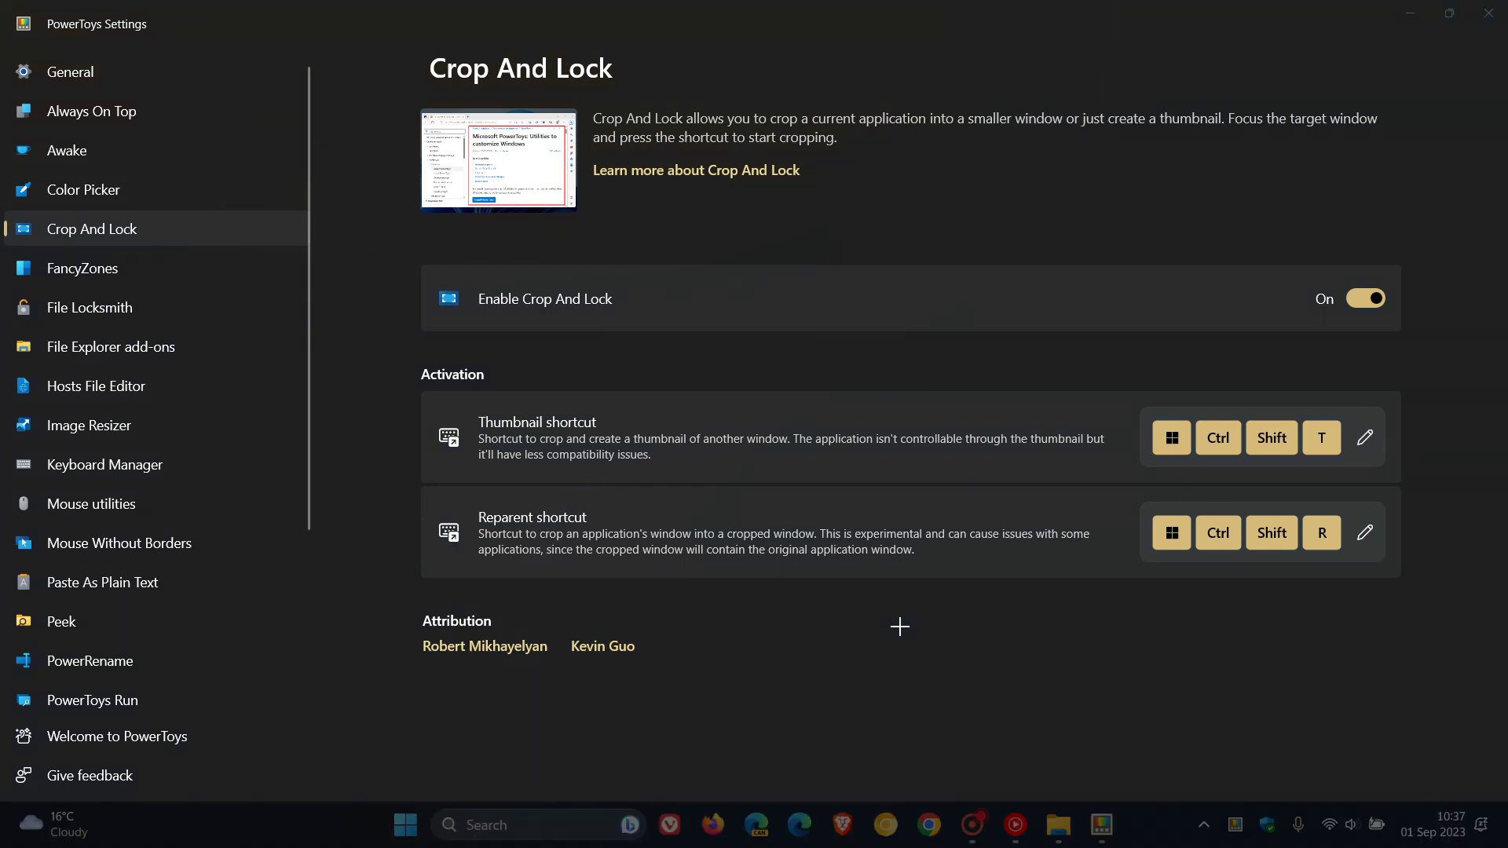
{"action": "left_click_drag", "start_coordinate": [409, 95], "coordinate": [599, 237]}
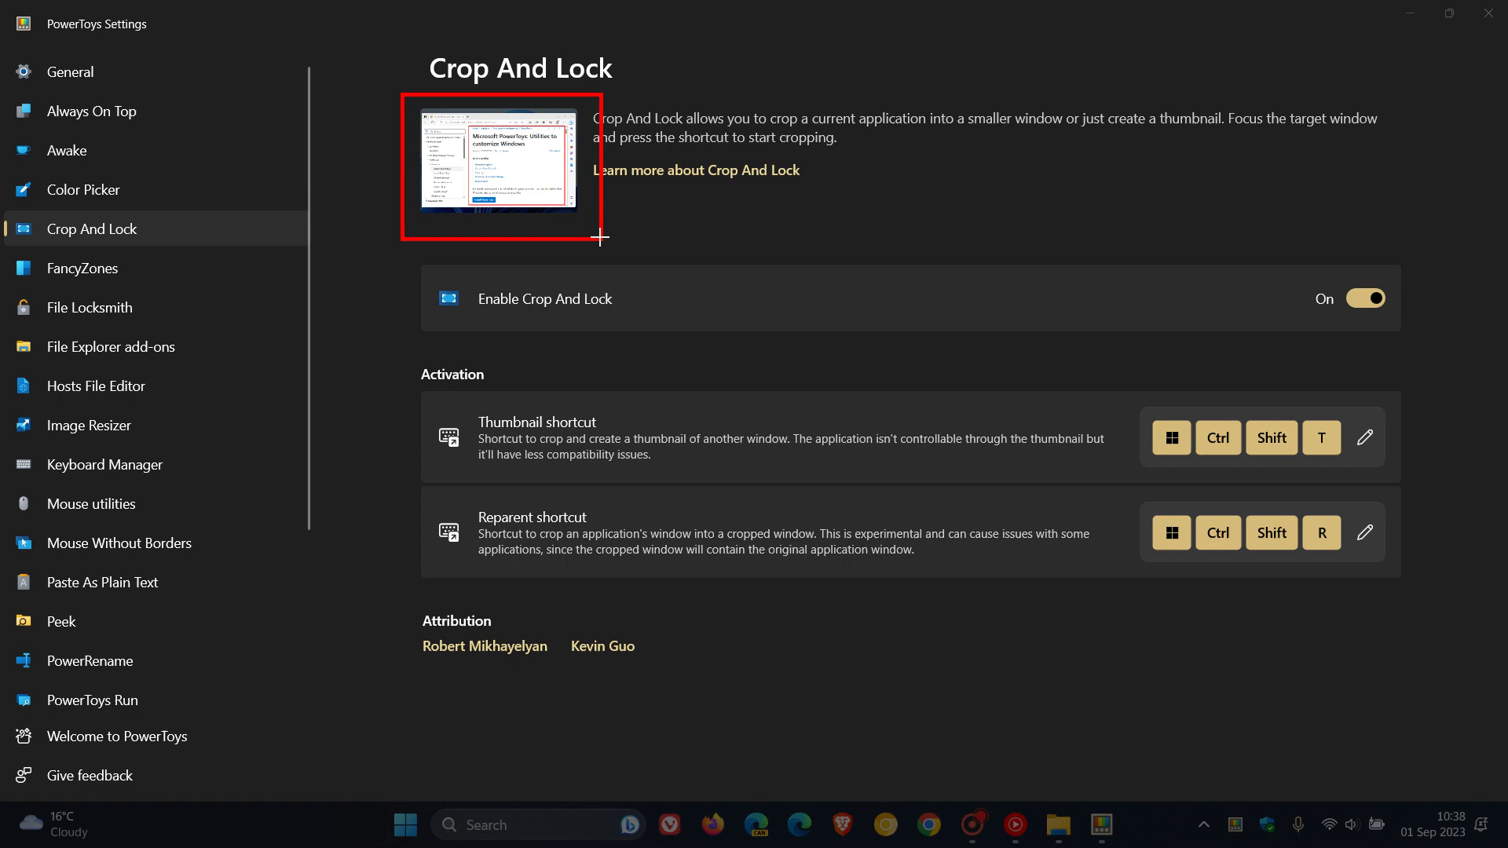
{"action": "left_click_drag", "start_coordinate": [600, 237], "coordinate": [600, 237]}
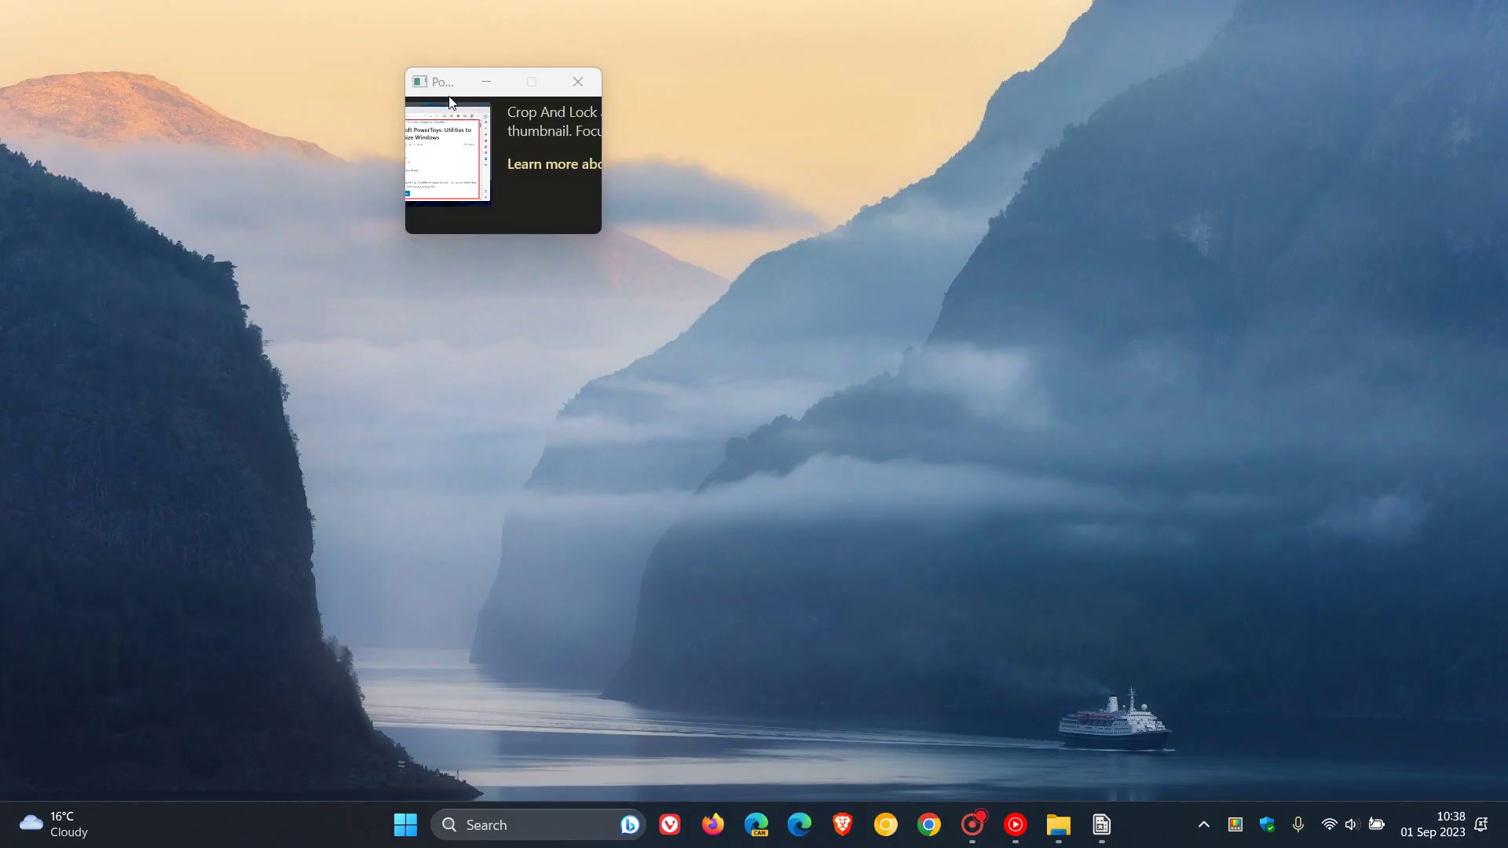
Step: Move the cropped thumbnail to the screen centre, then hide and restore it
{"action": "left_click_drag", "start_coordinate": [446, 76], "coordinate": [680, 249]}
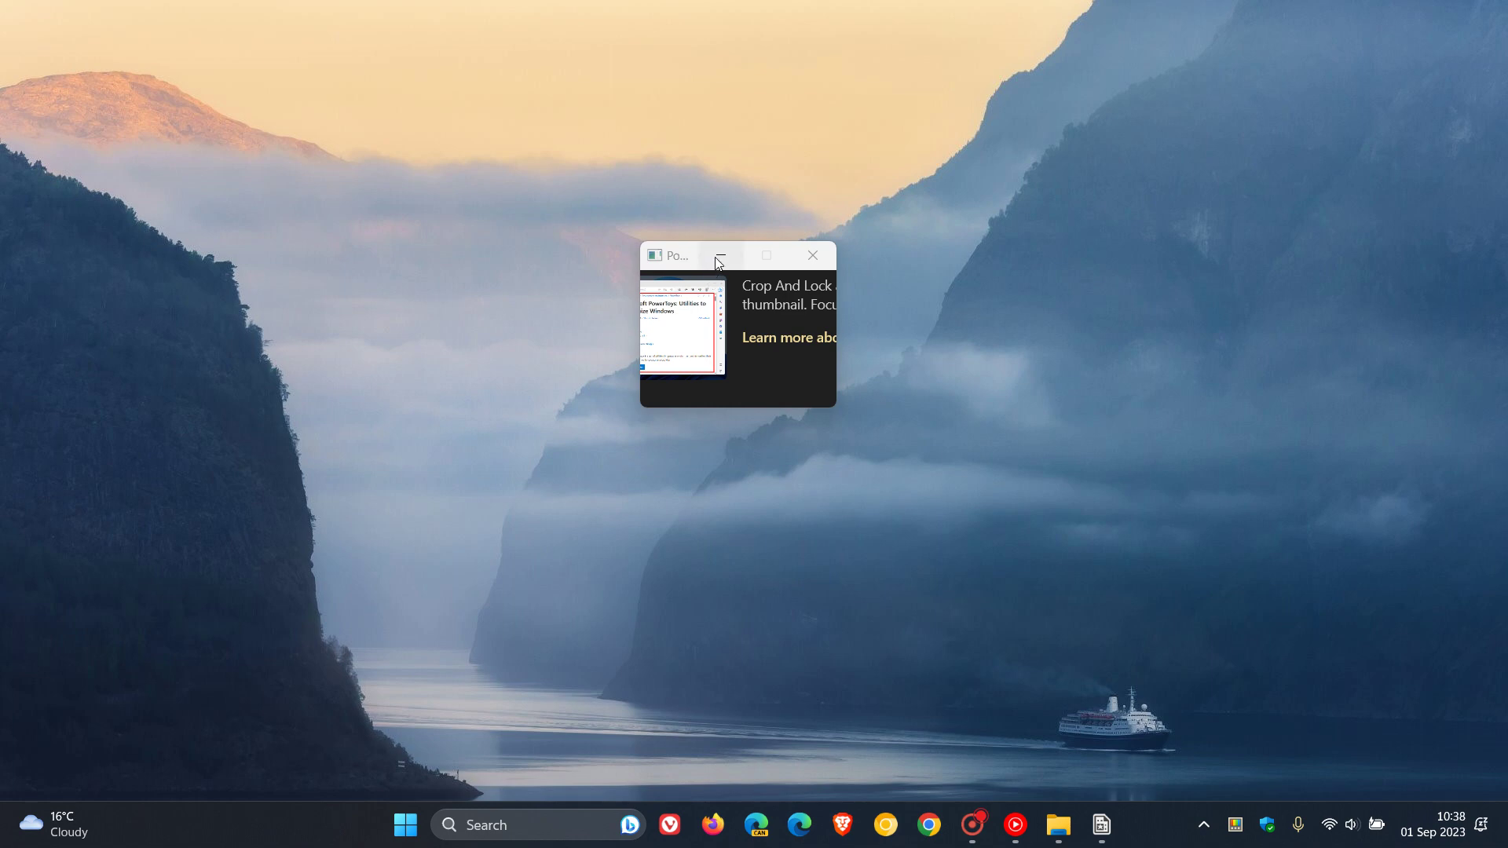
{"action": "key", "text": "alt+F4"}
{"action": "left_click", "coordinate": [1102, 828]}
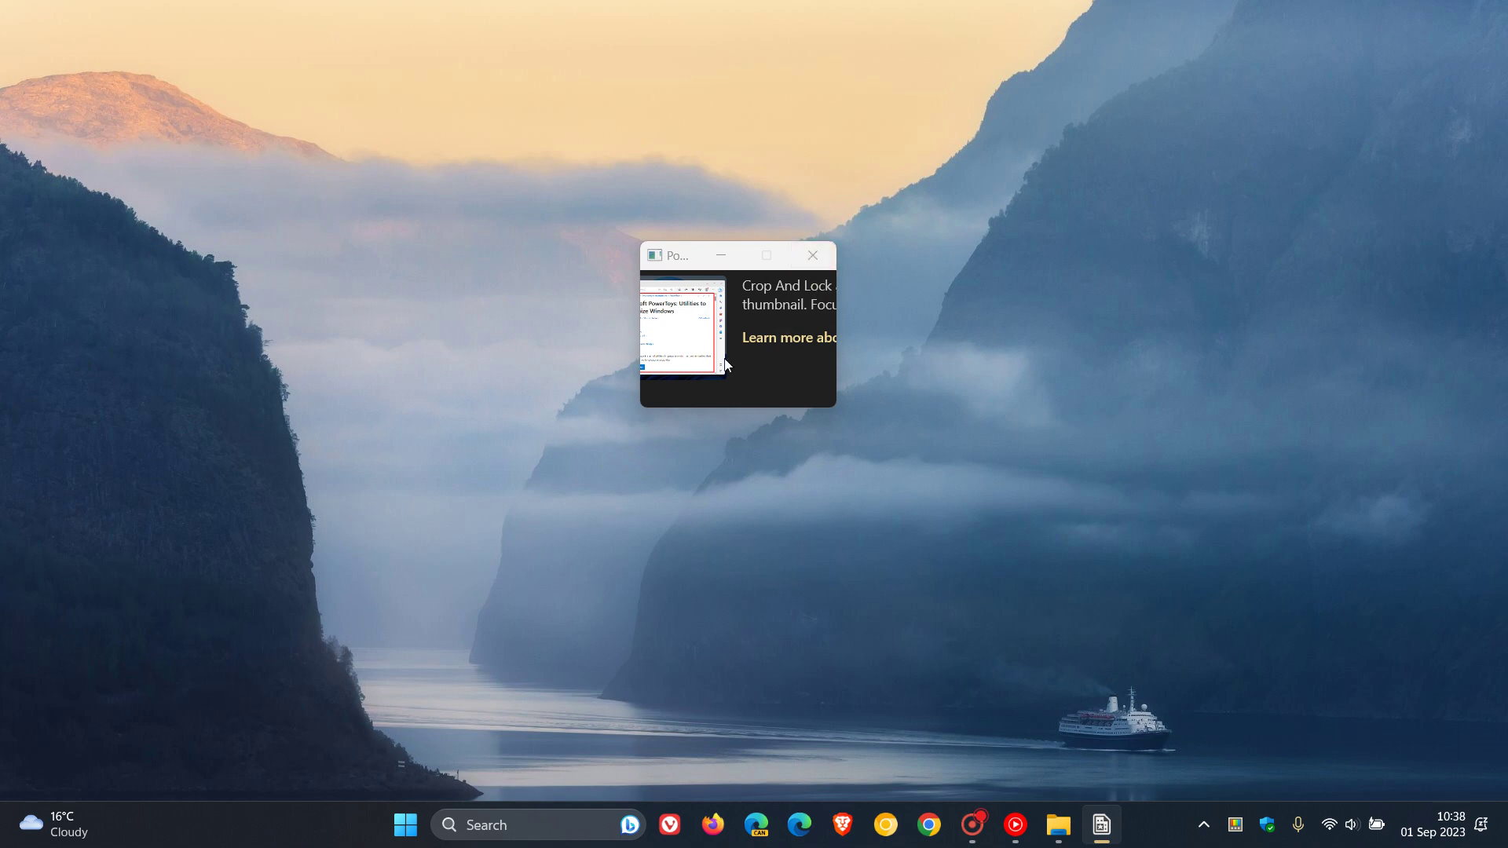
Step: Close the old thumbnail, maximize Settings, and crop the intro image into a new thumbnail at the page centre
{"action": "left_click", "coordinate": [813, 257]}
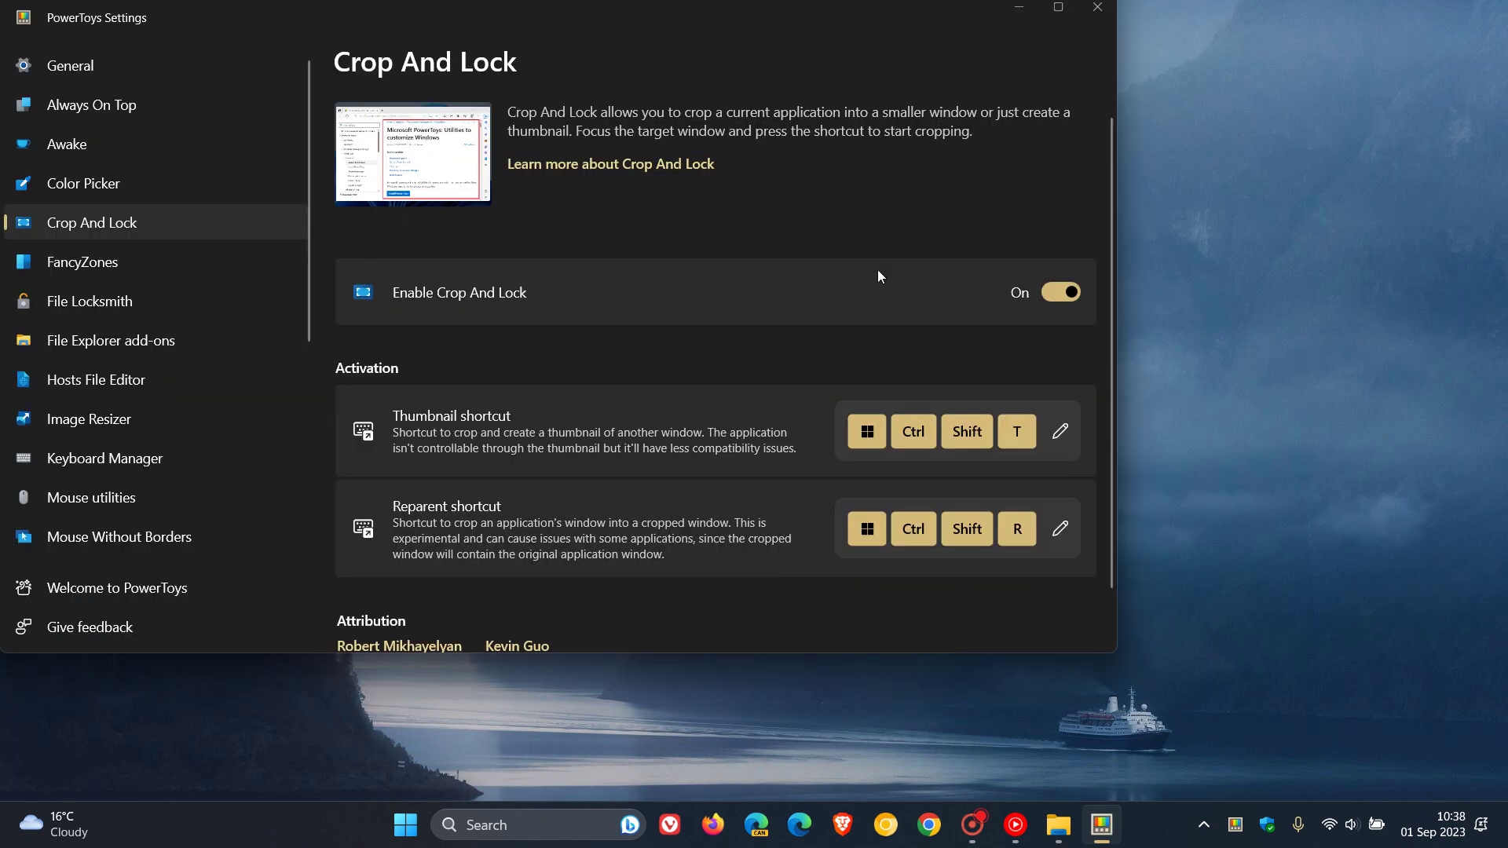
{"action": "left_click", "coordinate": [1057, 11]}
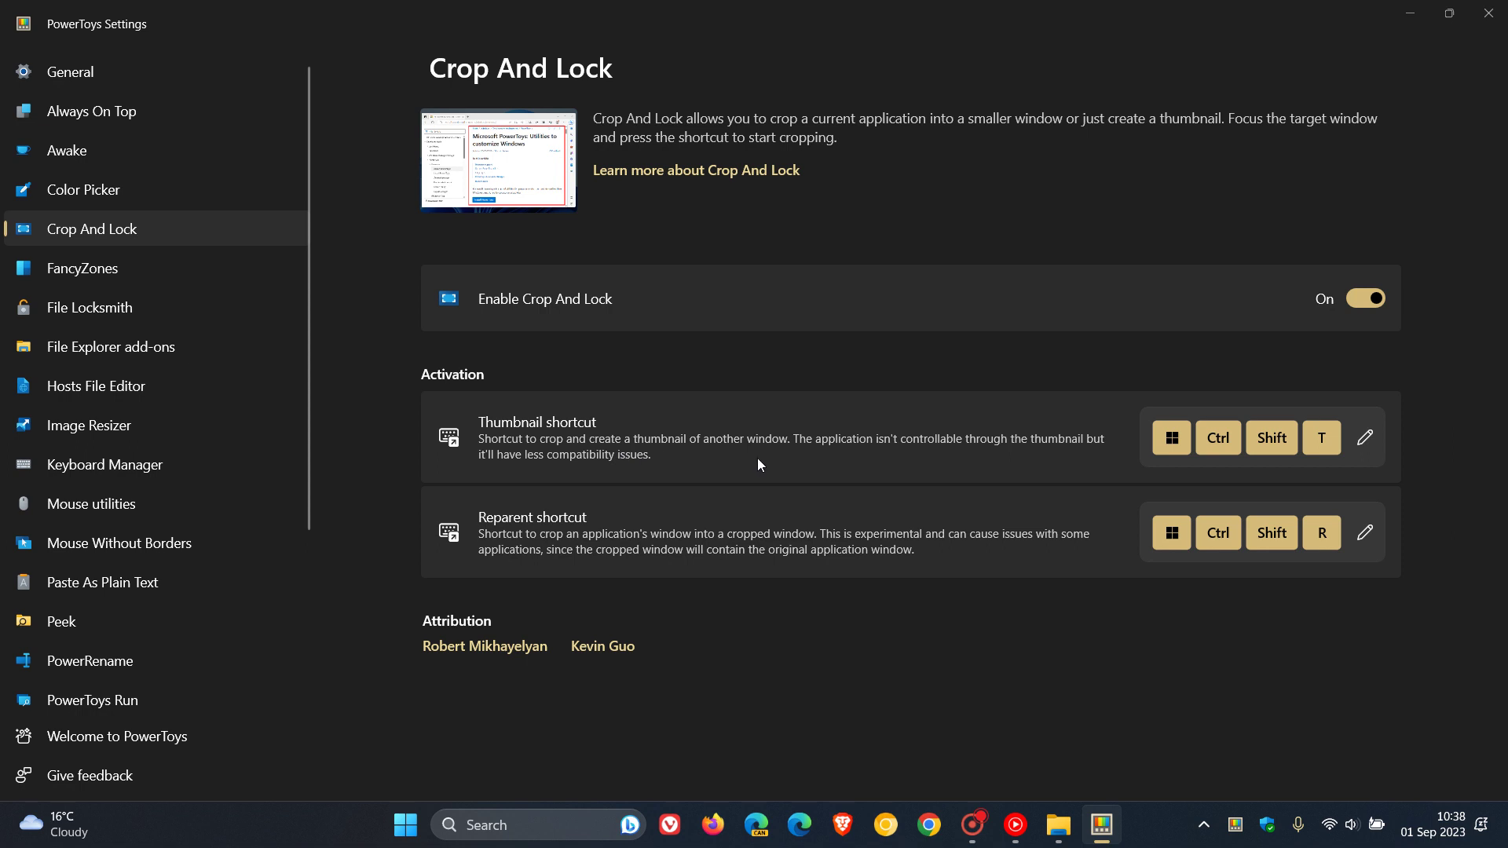
{"action": "key", "text": "ctrl+shift+super+t"}
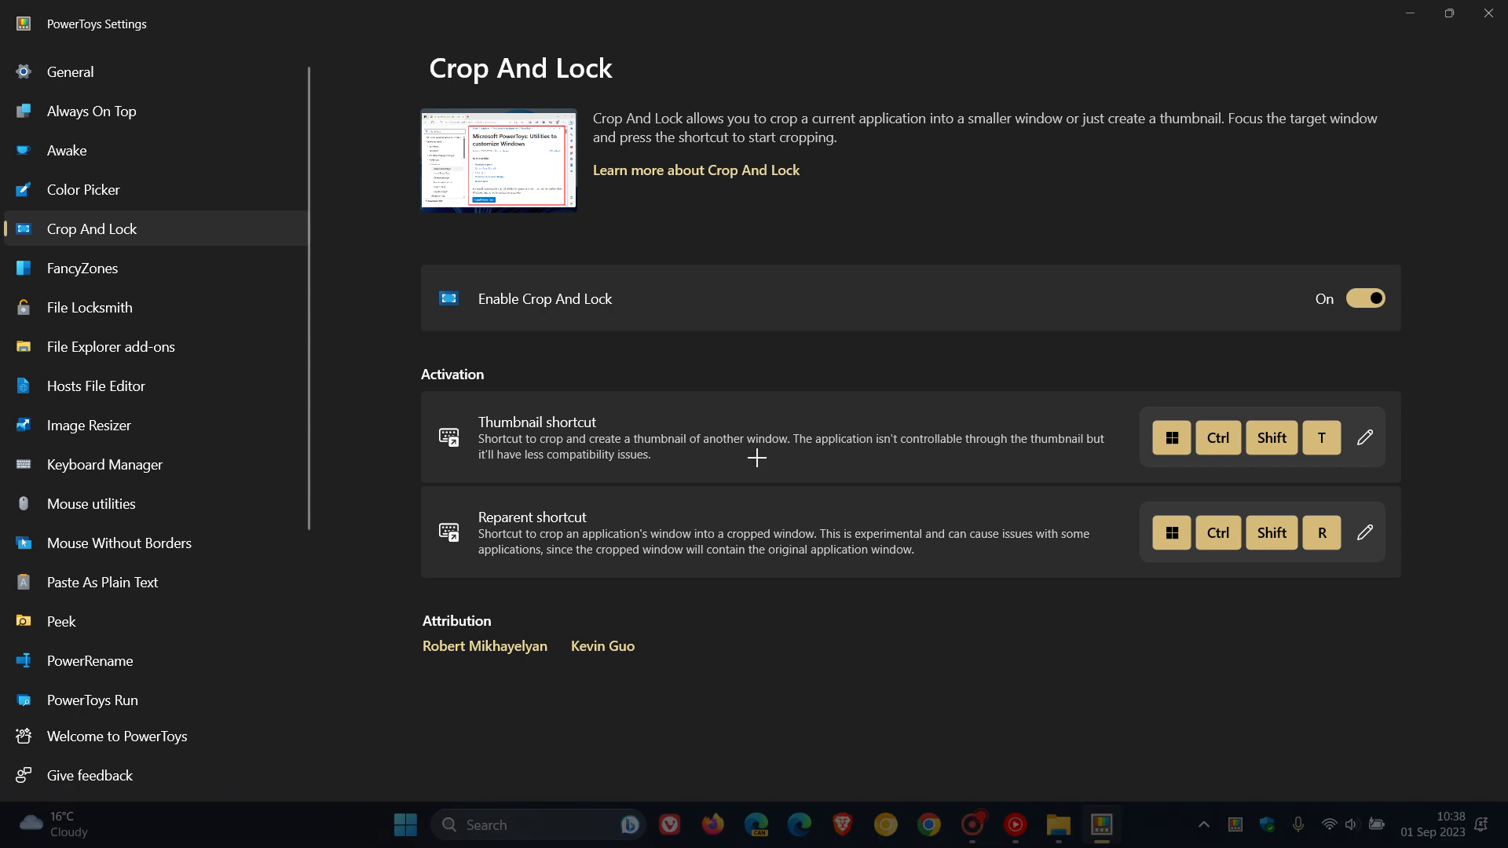
{"action": "left_click_drag", "start_coordinate": [387, 82], "coordinate": [593, 249]}
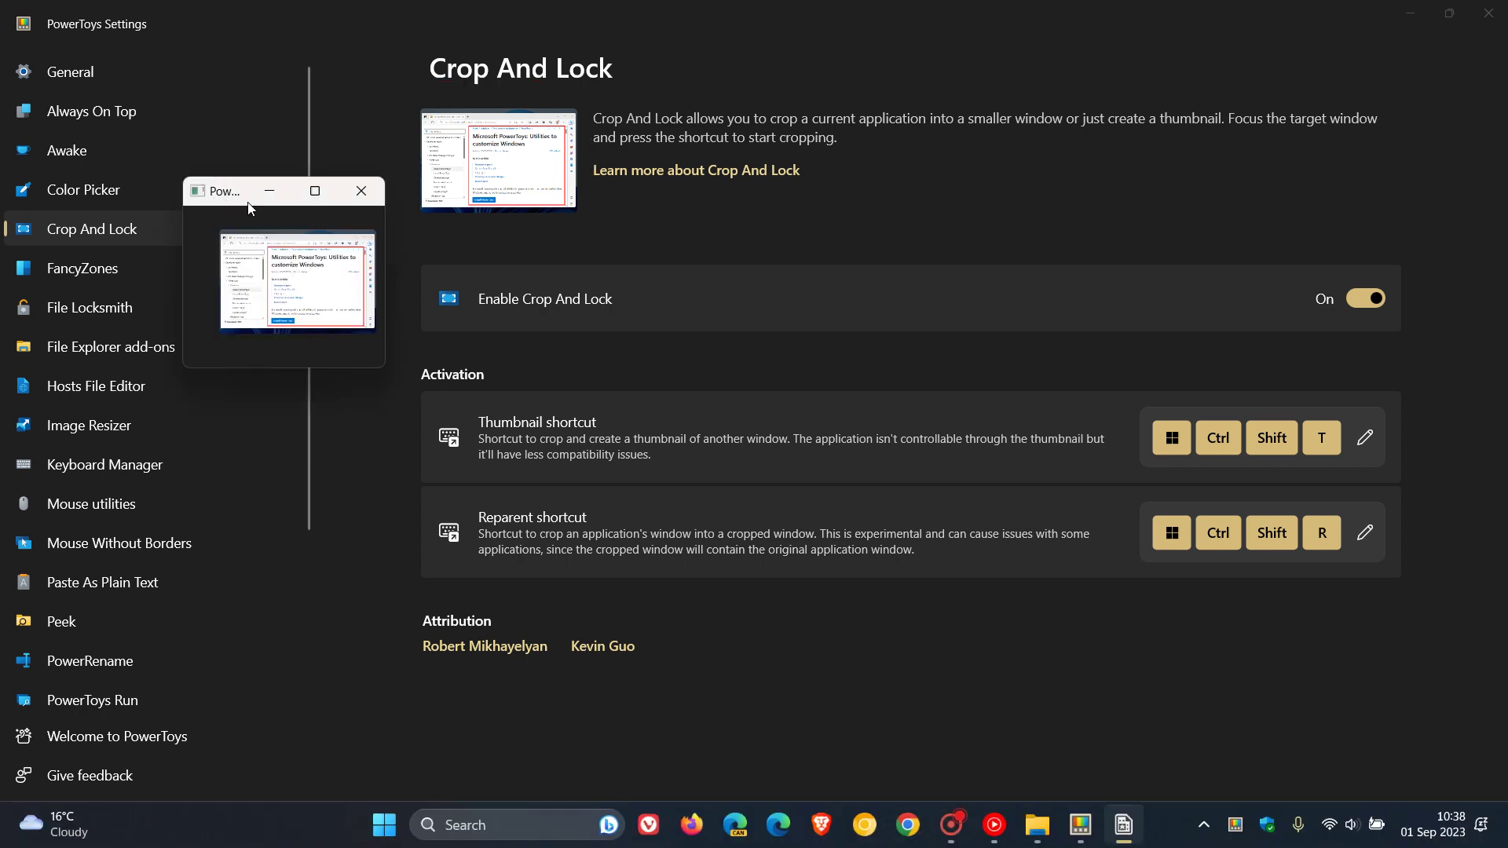
{"action": "left_click_drag", "start_coordinate": [247, 207], "coordinate": [796, 294]}
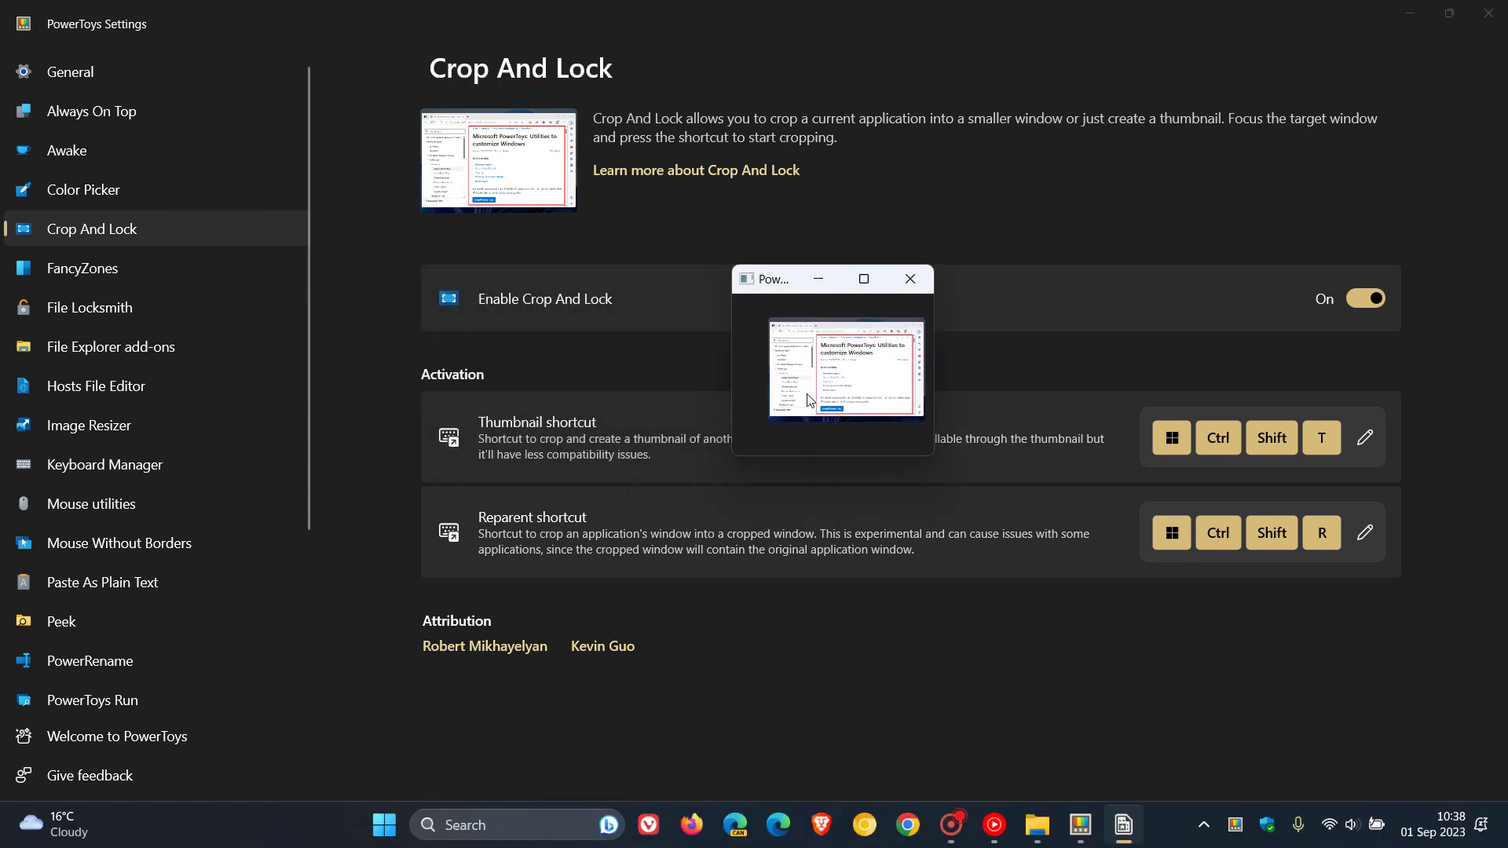
Step: Minimize and restore the cropped window, maximize it, shrink it back, then close it
{"action": "left_click", "coordinate": [817, 280]}
{"action": "left_click", "coordinate": [1123, 824]}
{"action": "left_click", "coordinate": [864, 280]}
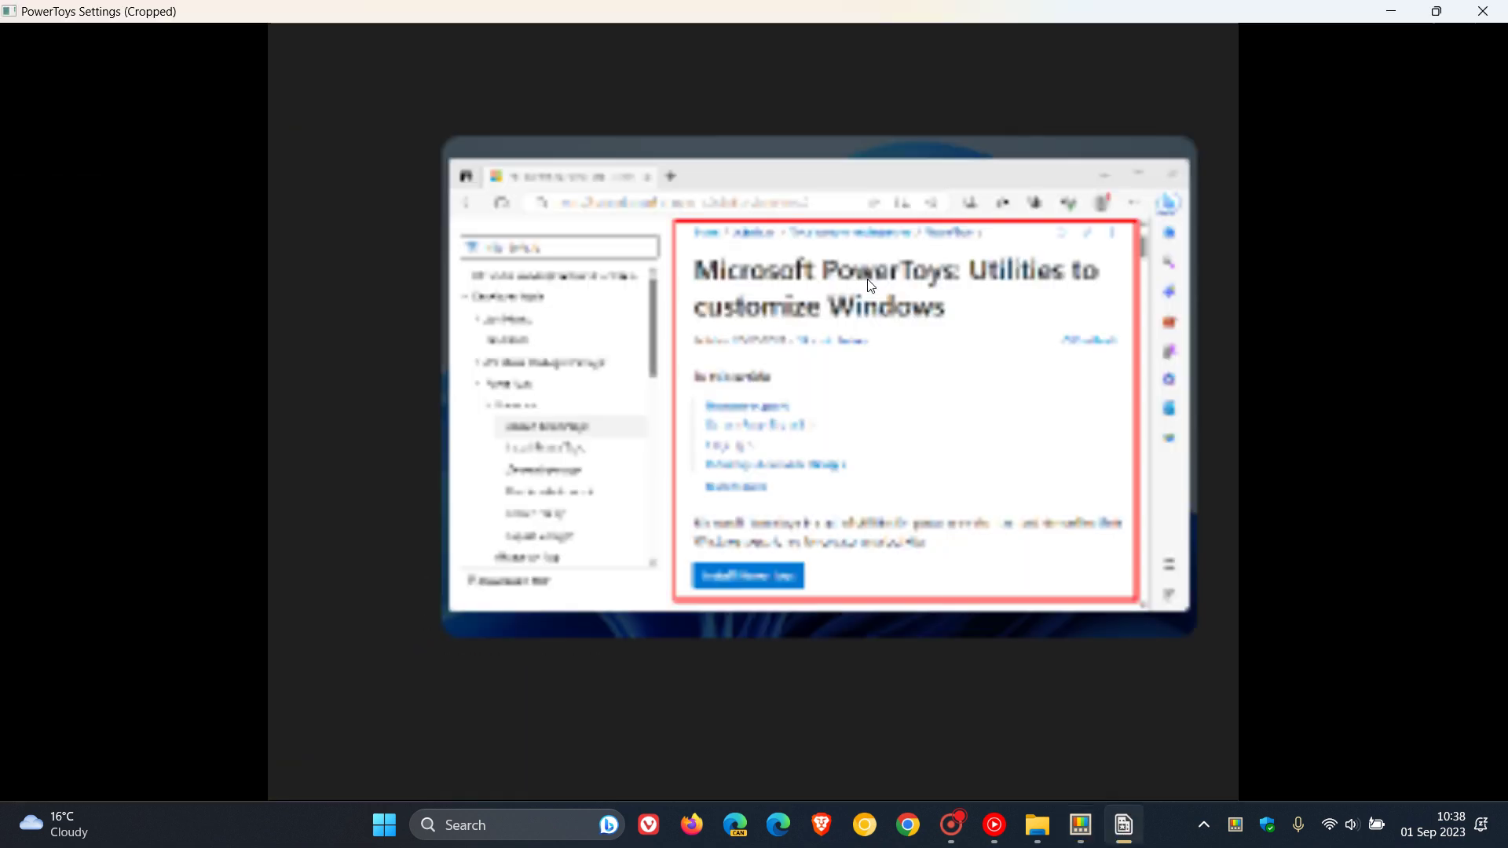
{"action": "left_click", "coordinate": [1437, 11]}
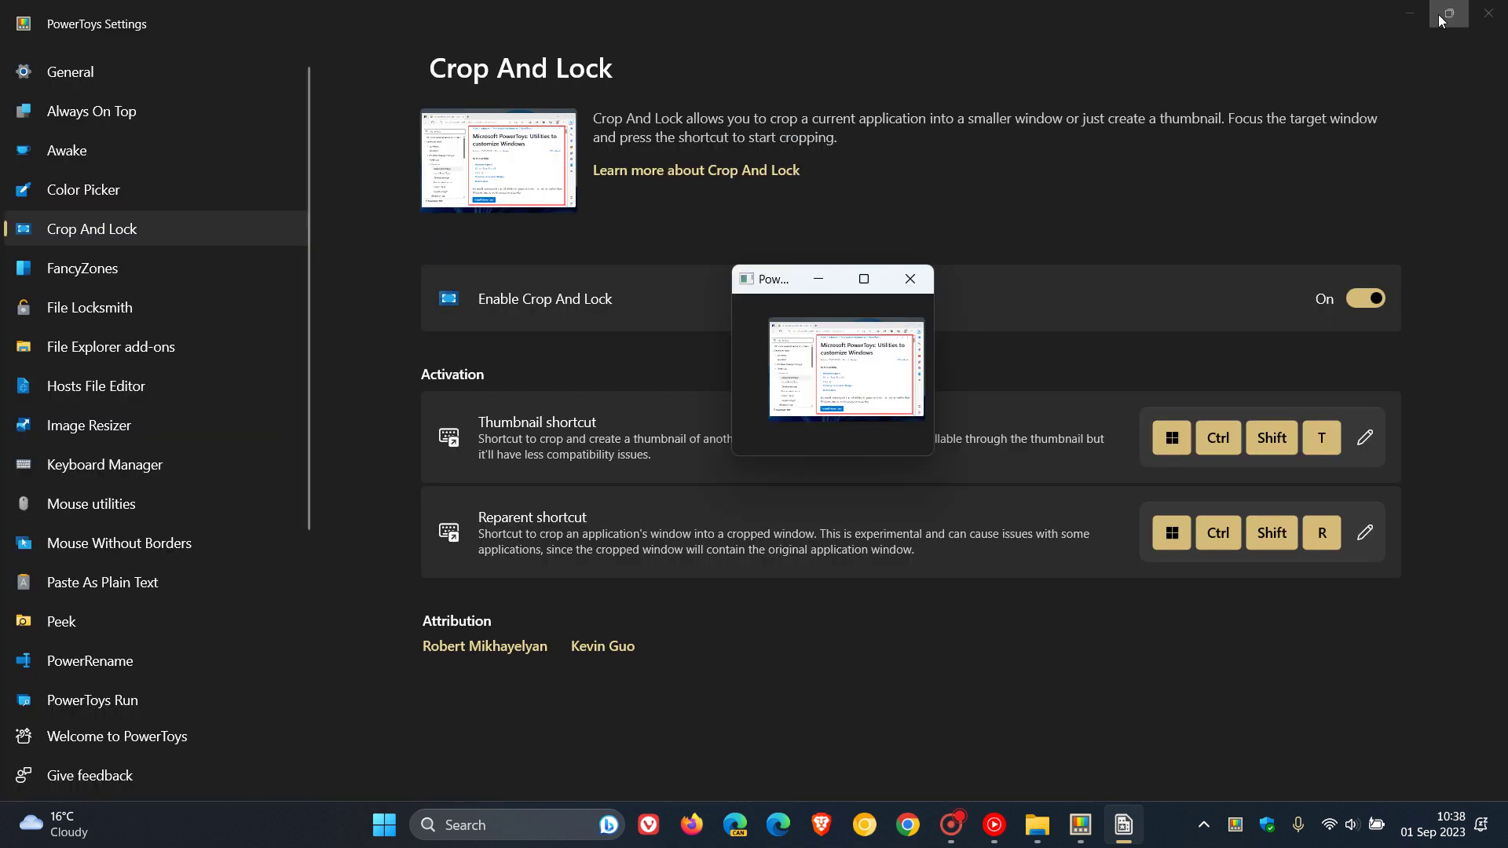
{"action": "left_click", "coordinate": [911, 279]}
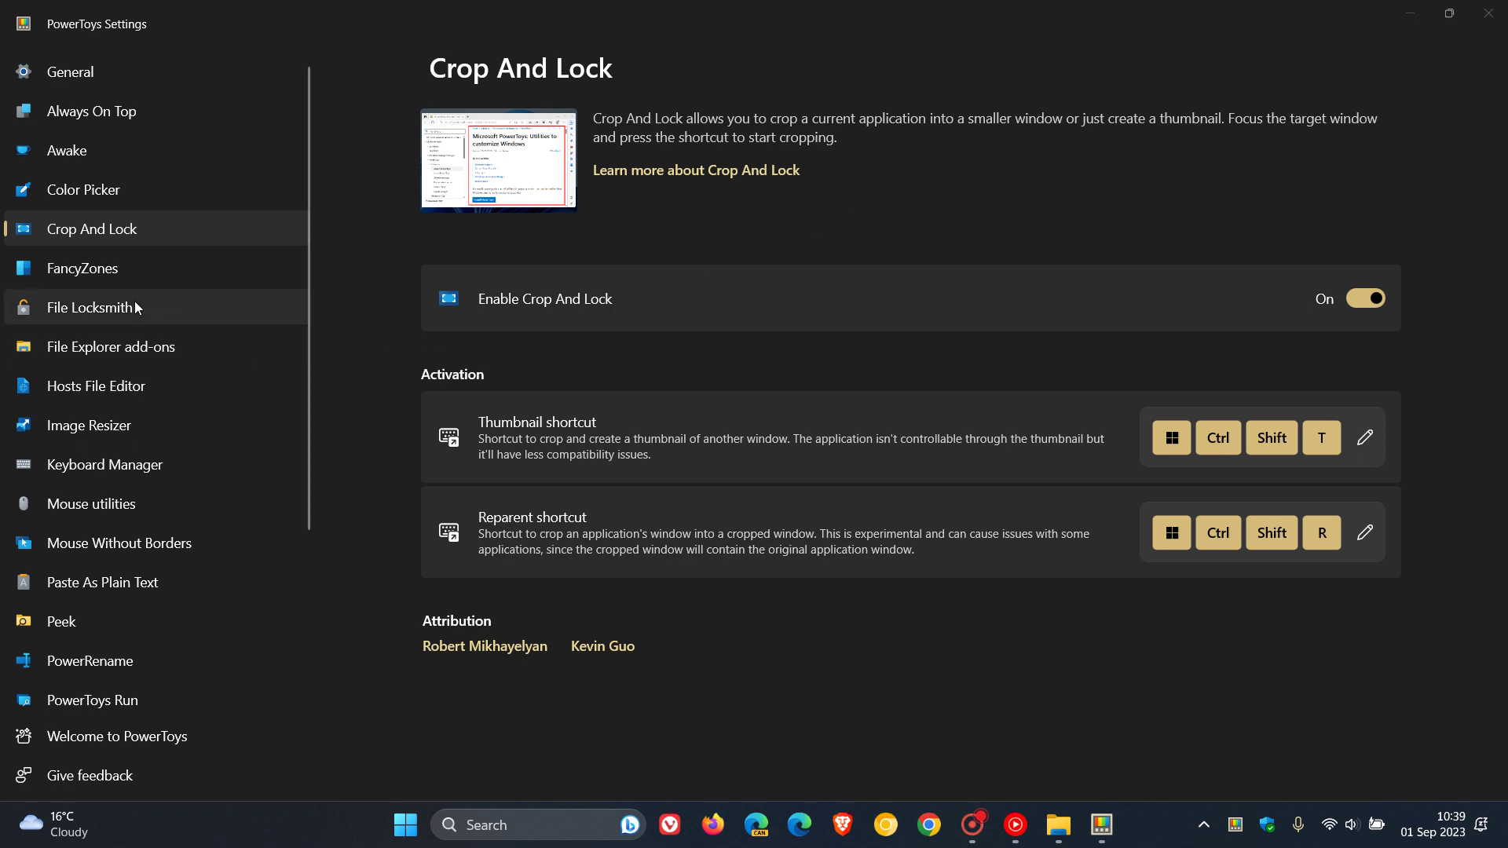
Step: Show the Keyboard Manager page with its key and shortcut remapping options
{"action": "left_click", "coordinate": [131, 468]}
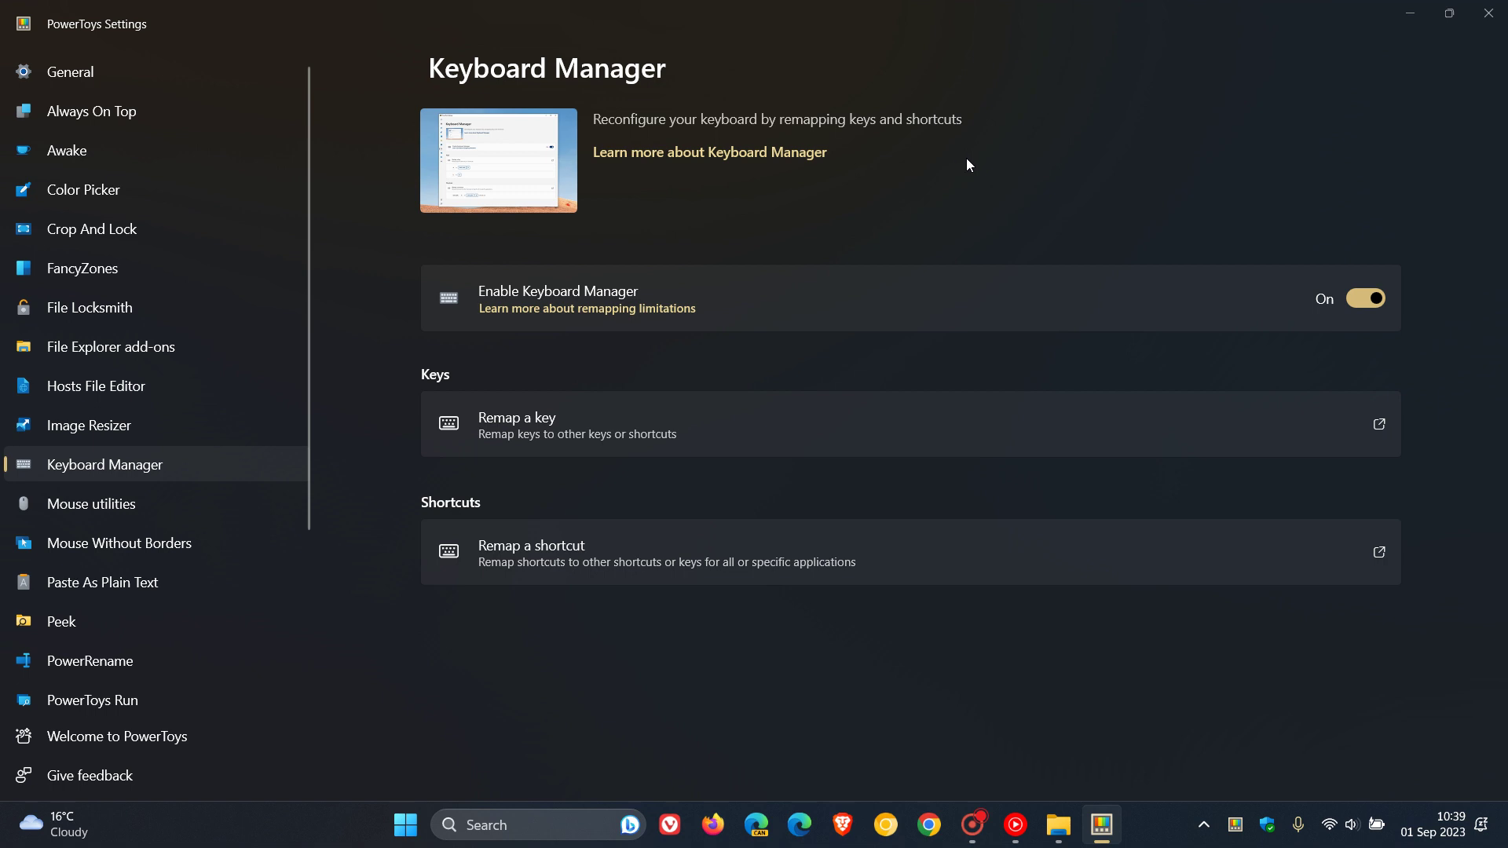
Step: Open FancyZones settings, scroll down to Zone appearance, and return to the top
{"action": "left_click", "coordinate": [163, 269]}
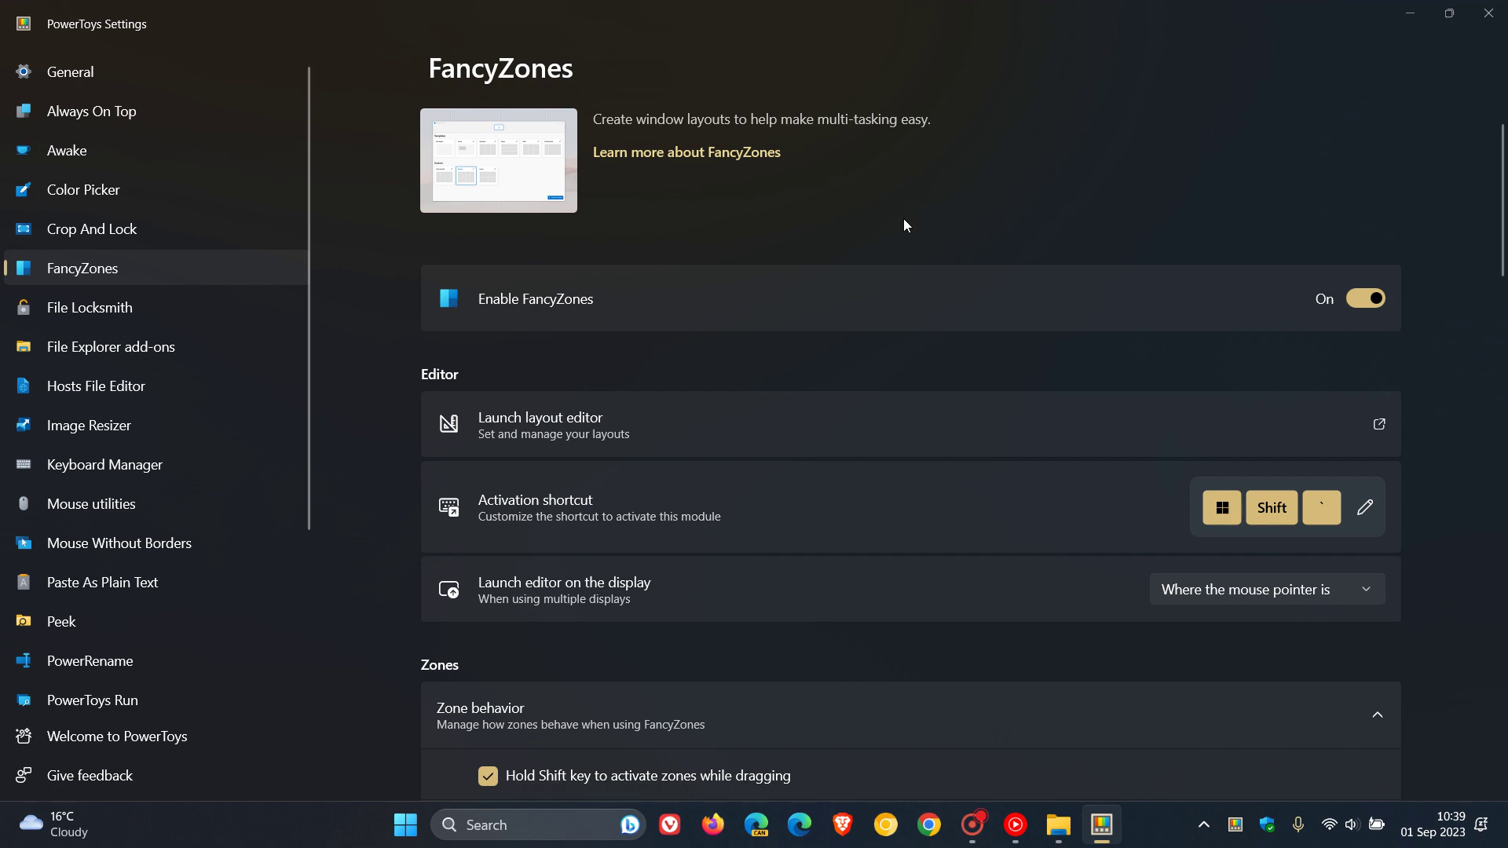
{"action": "scroll", "coordinate": [903, 226], "scroll_direction": "down", "scroll_amount": 10}
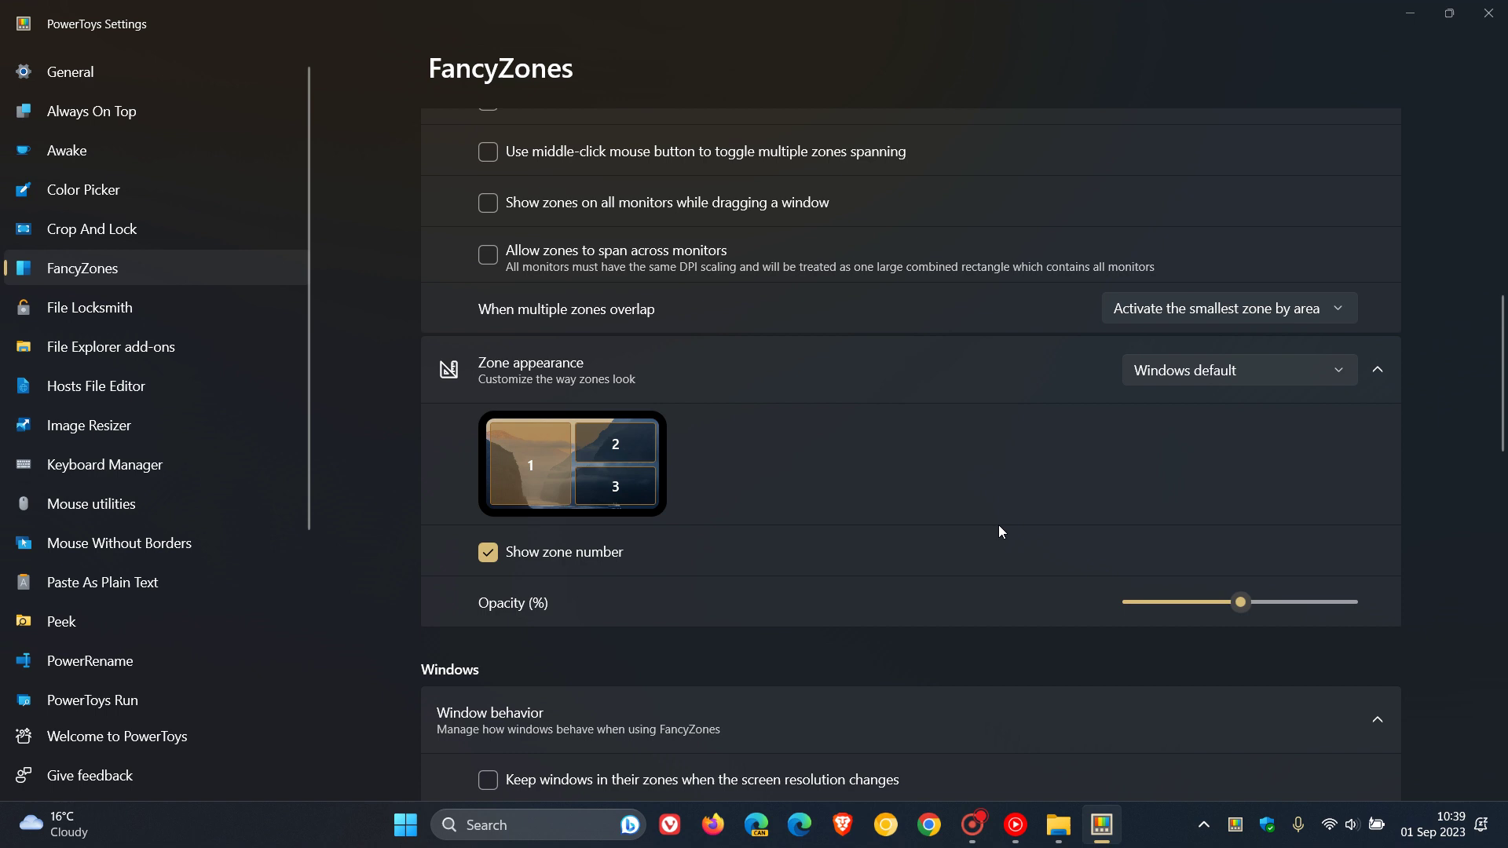
{"action": "scroll", "coordinate": [1000, 531], "scroll_direction": "up", "scroll_amount": 3}
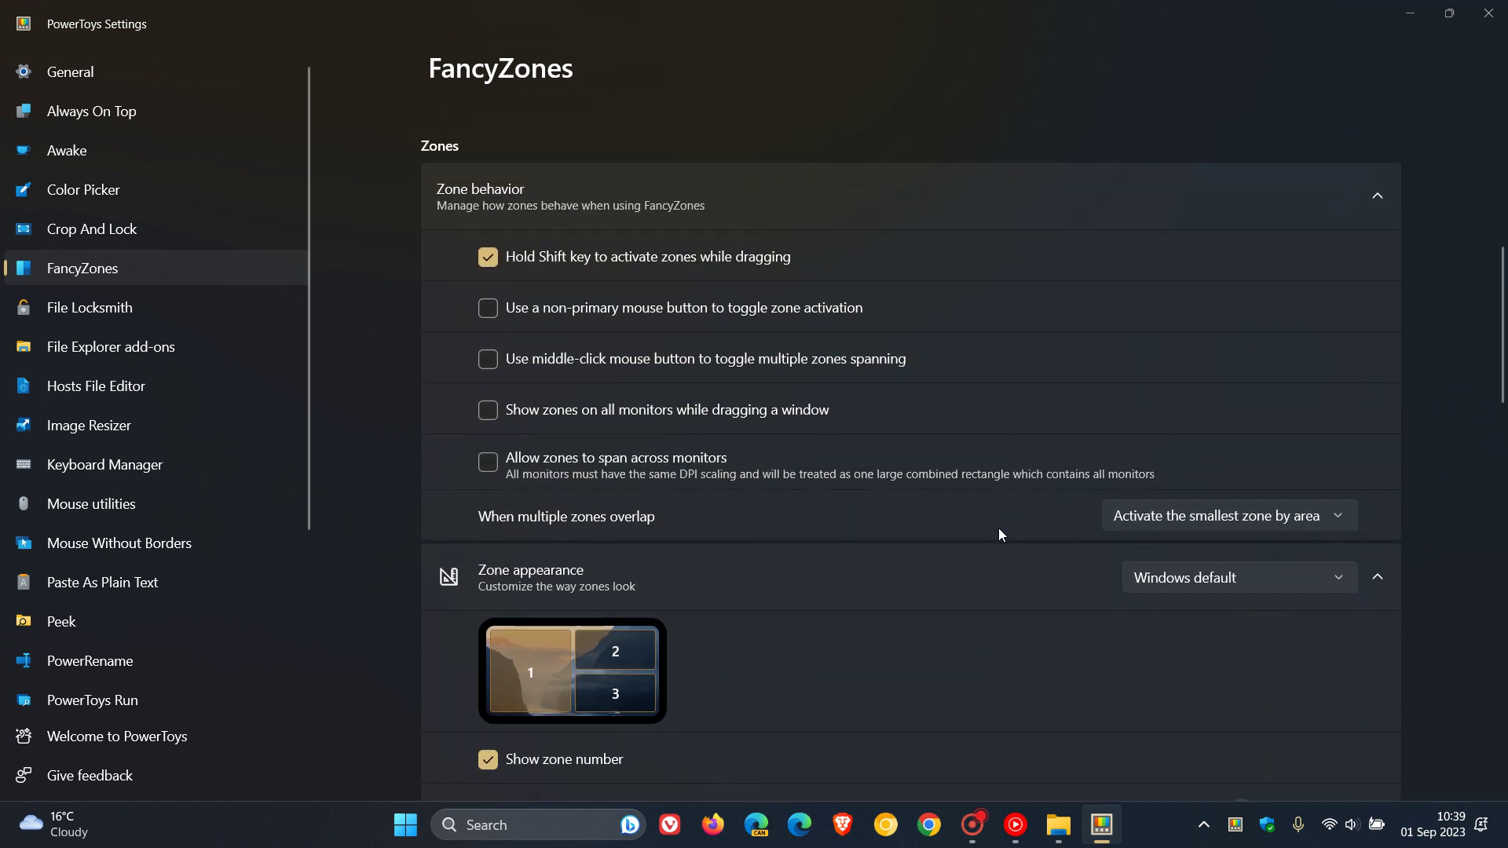
{"action": "scroll", "coordinate": [1000, 534], "scroll_direction": "up", "scroll_amount": 7}
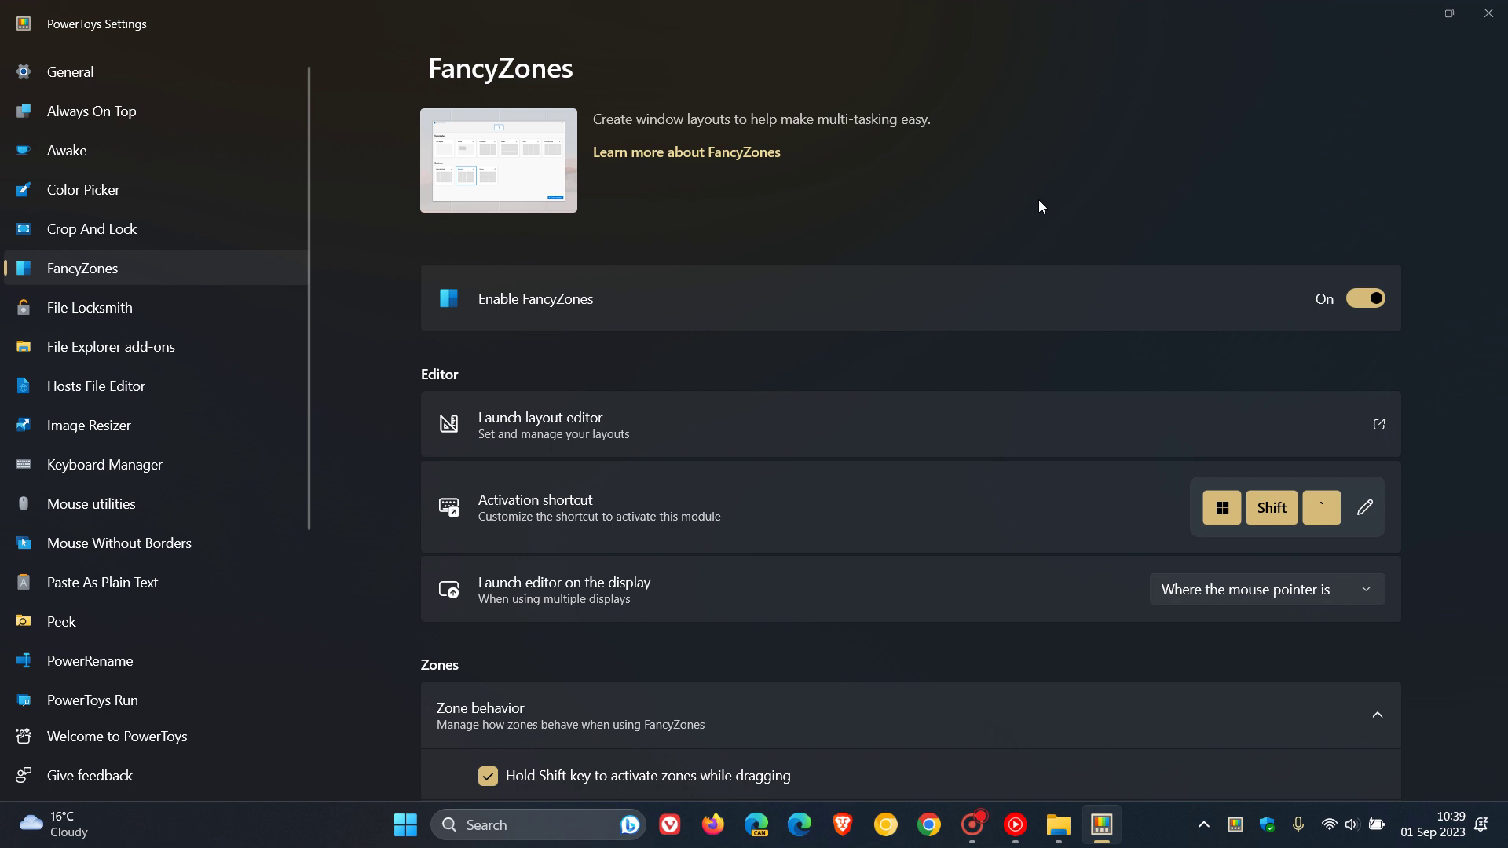
Step: Open Resize pictures on the Downloads wallpaper, browse the preset sizes keeping Medium, then cancel
{"action": "left_click", "coordinate": [199, 419]}
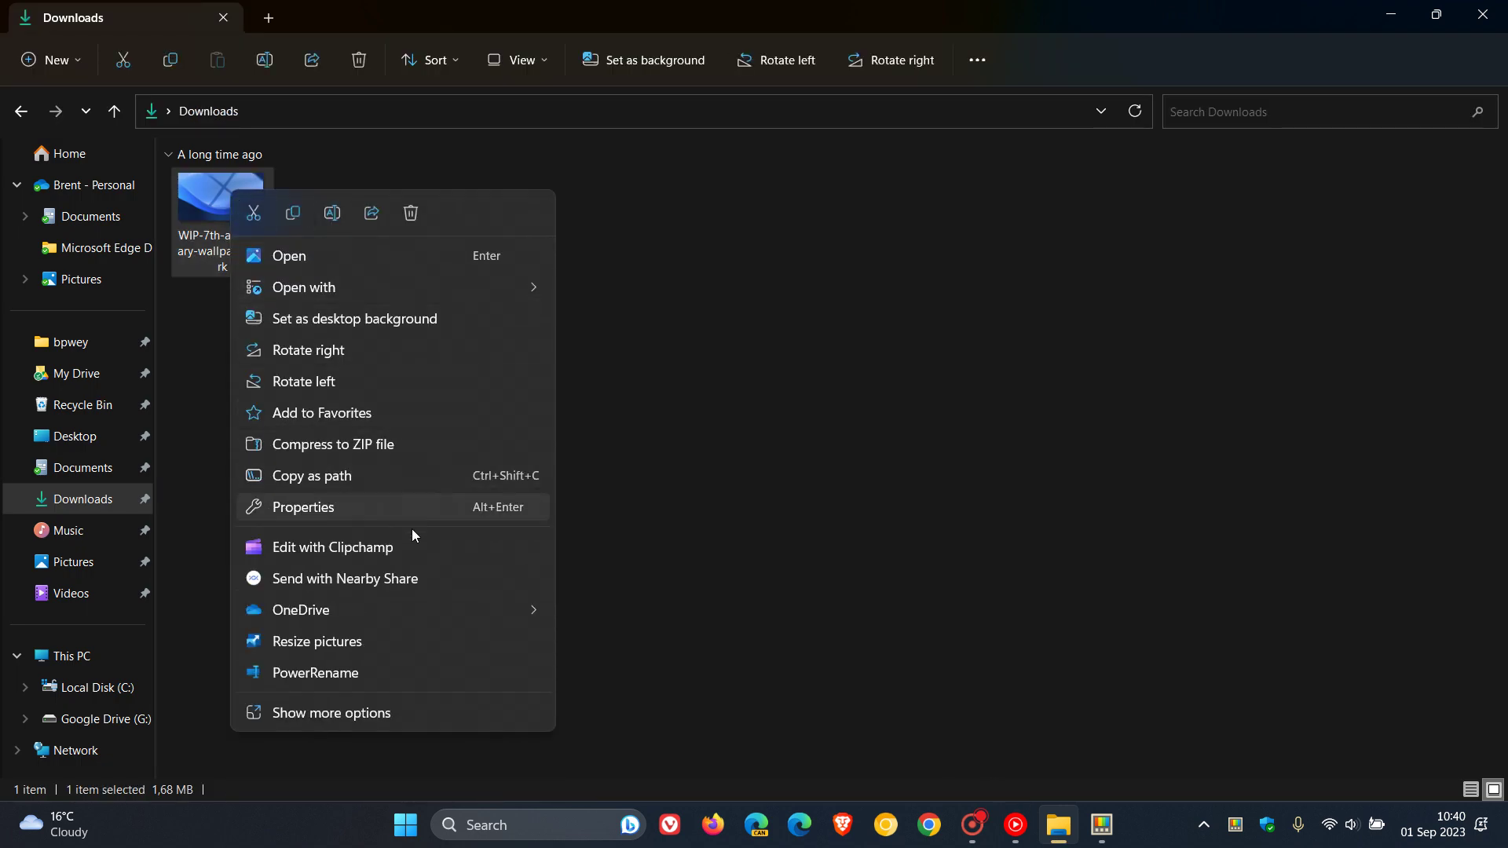
{"action": "left_click", "coordinate": [407, 640]}
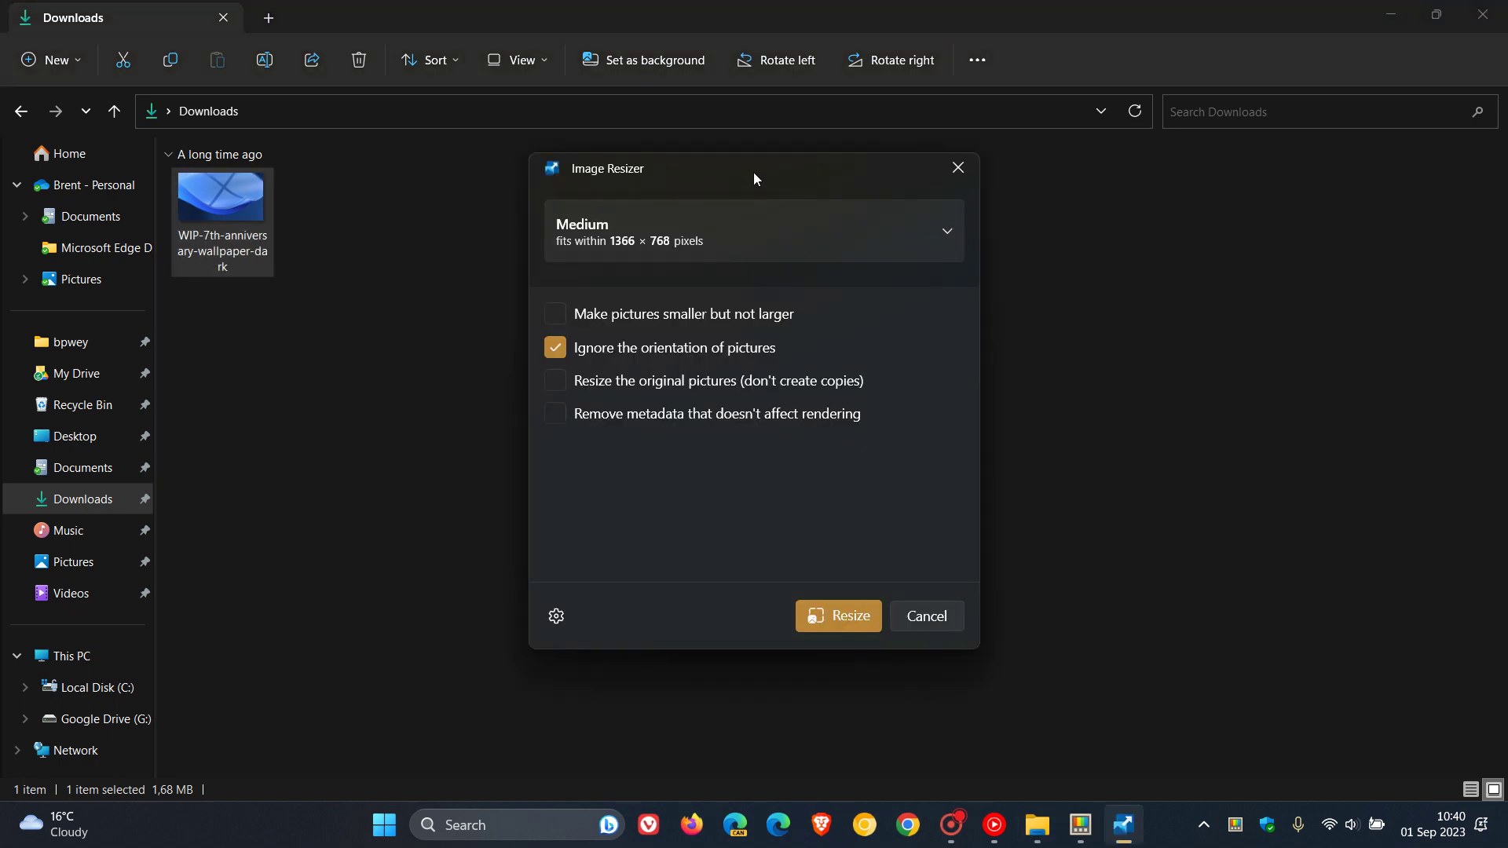
{"action": "left_click_drag", "start_coordinate": [752, 172], "coordinate": [754, 224]}
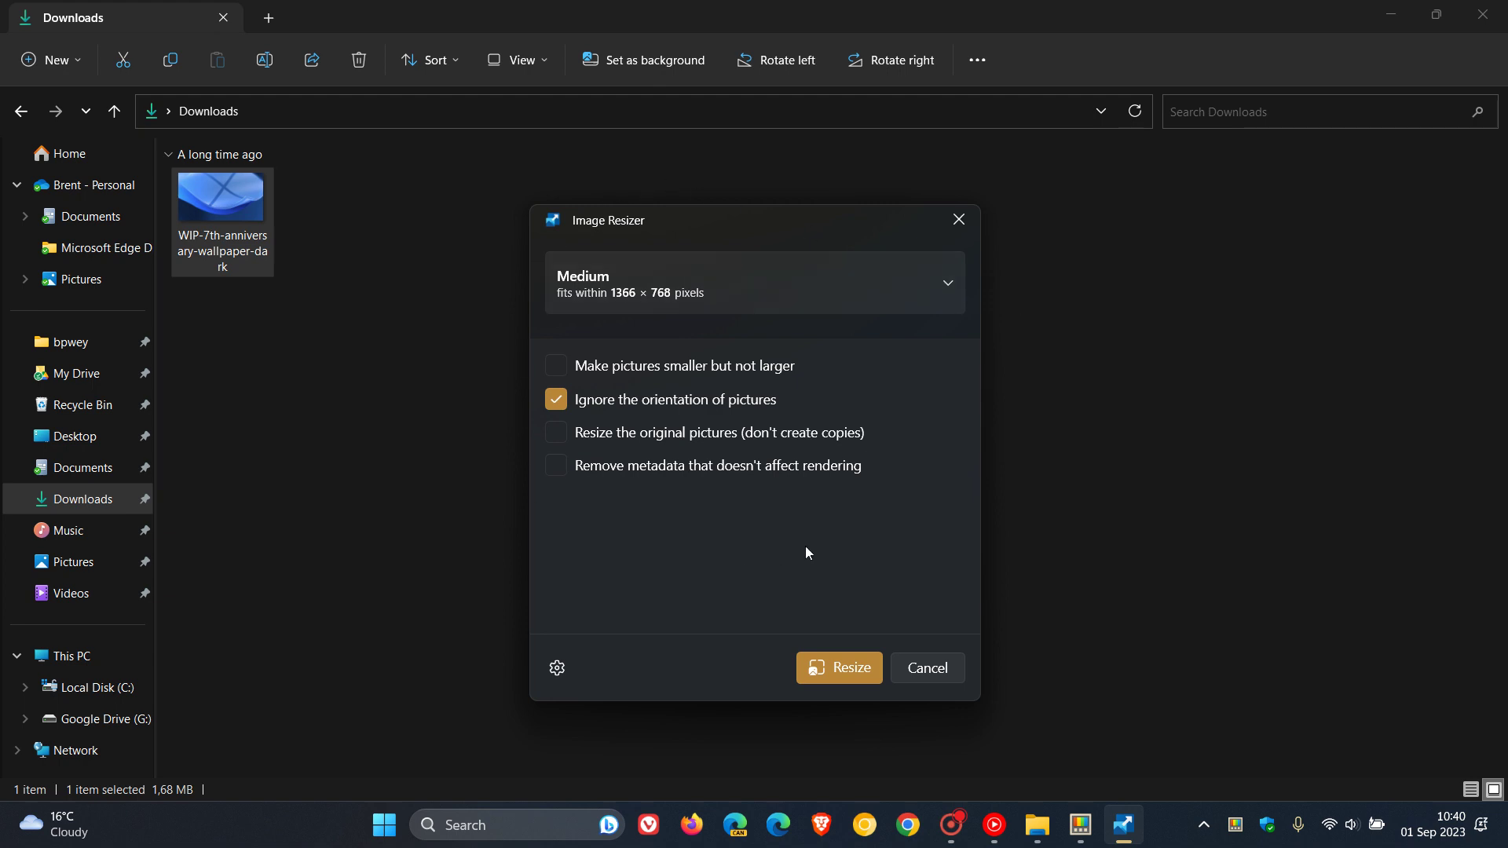
{"action": "left_click", "coordinate": [811, 299]}
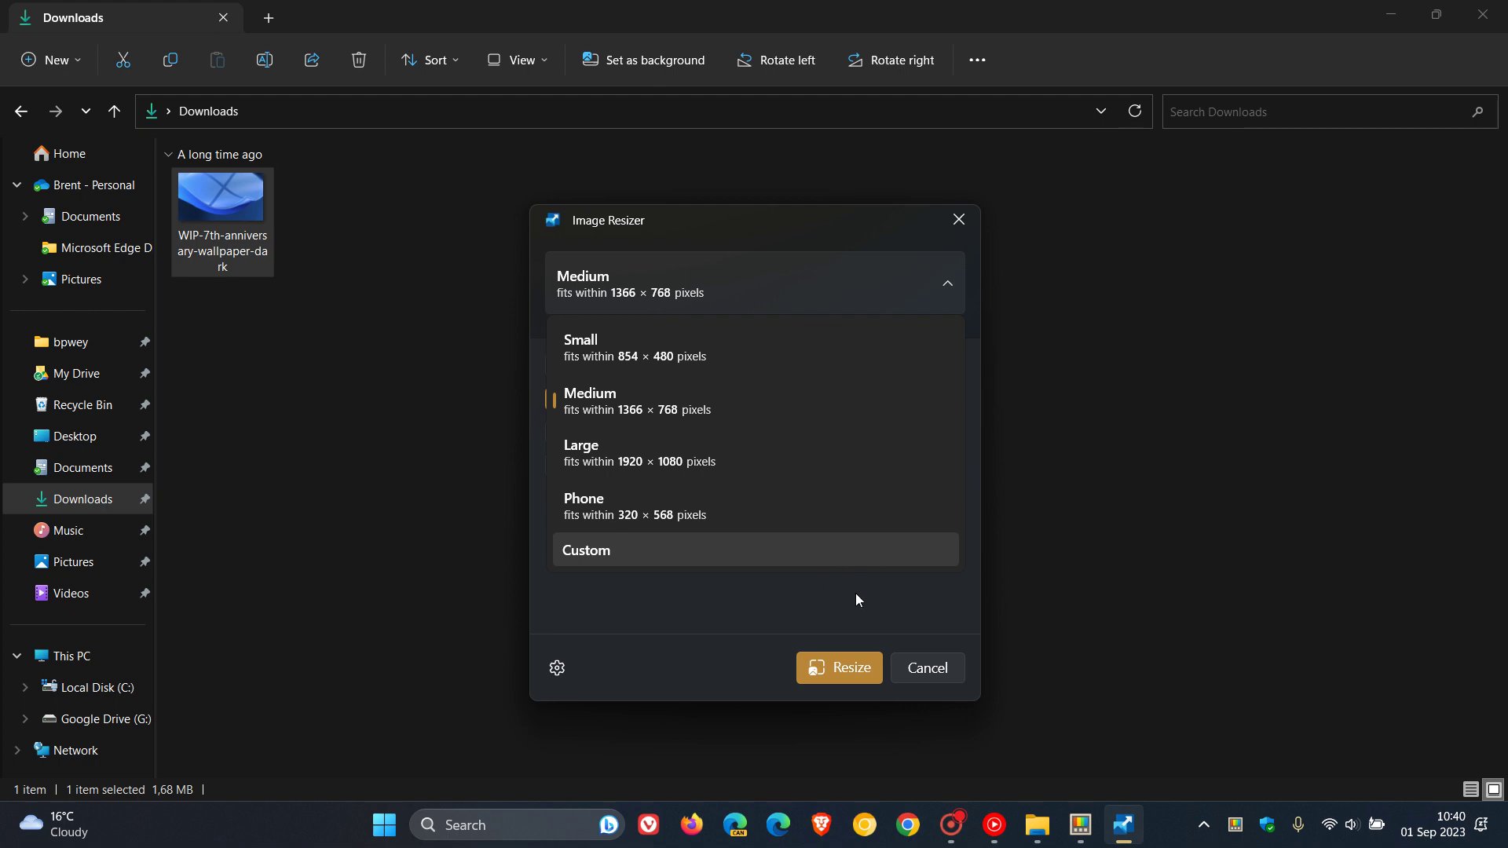
{"action": "left_click", "coordinate": [944, 671]}
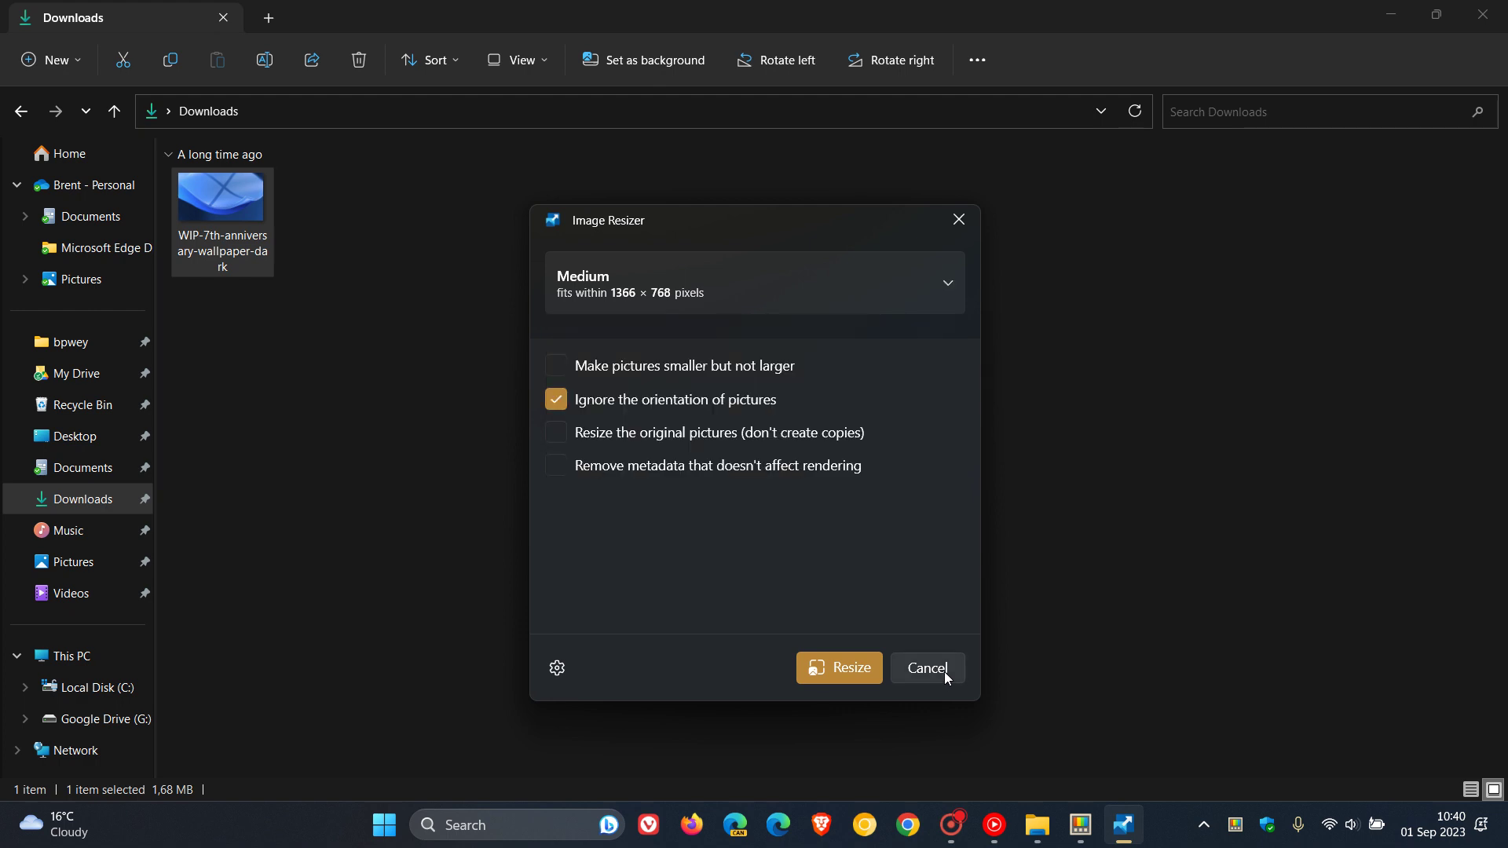
{"action": "left_click", "coordinate": [944, 671]}
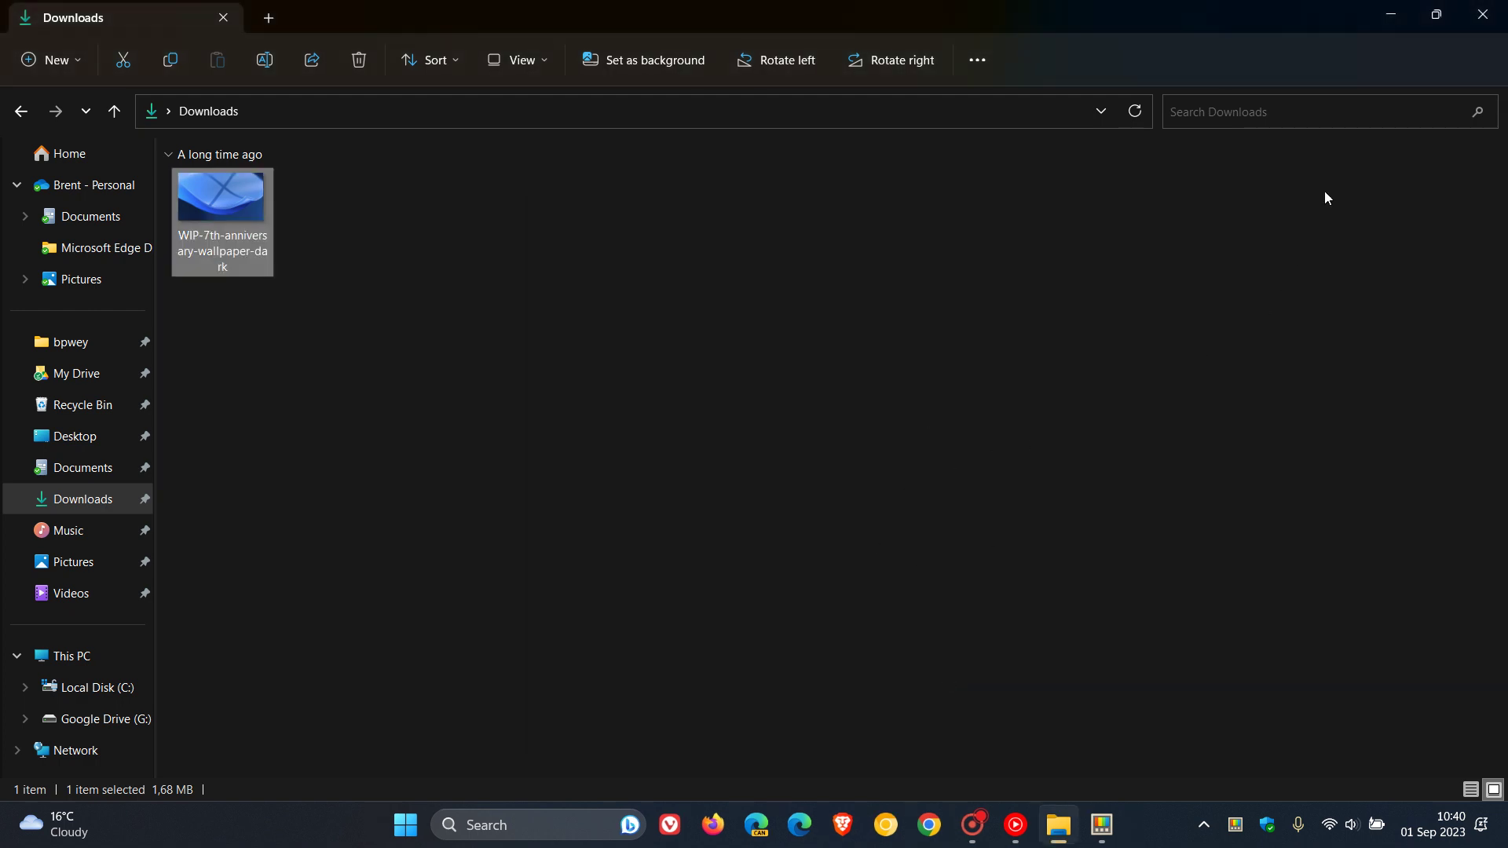
Step: Minimize File Explorer, bring back PowerToys Settings, and open the PowerRename page
{"action": "left_click", "coordinate": [1382, 18]}
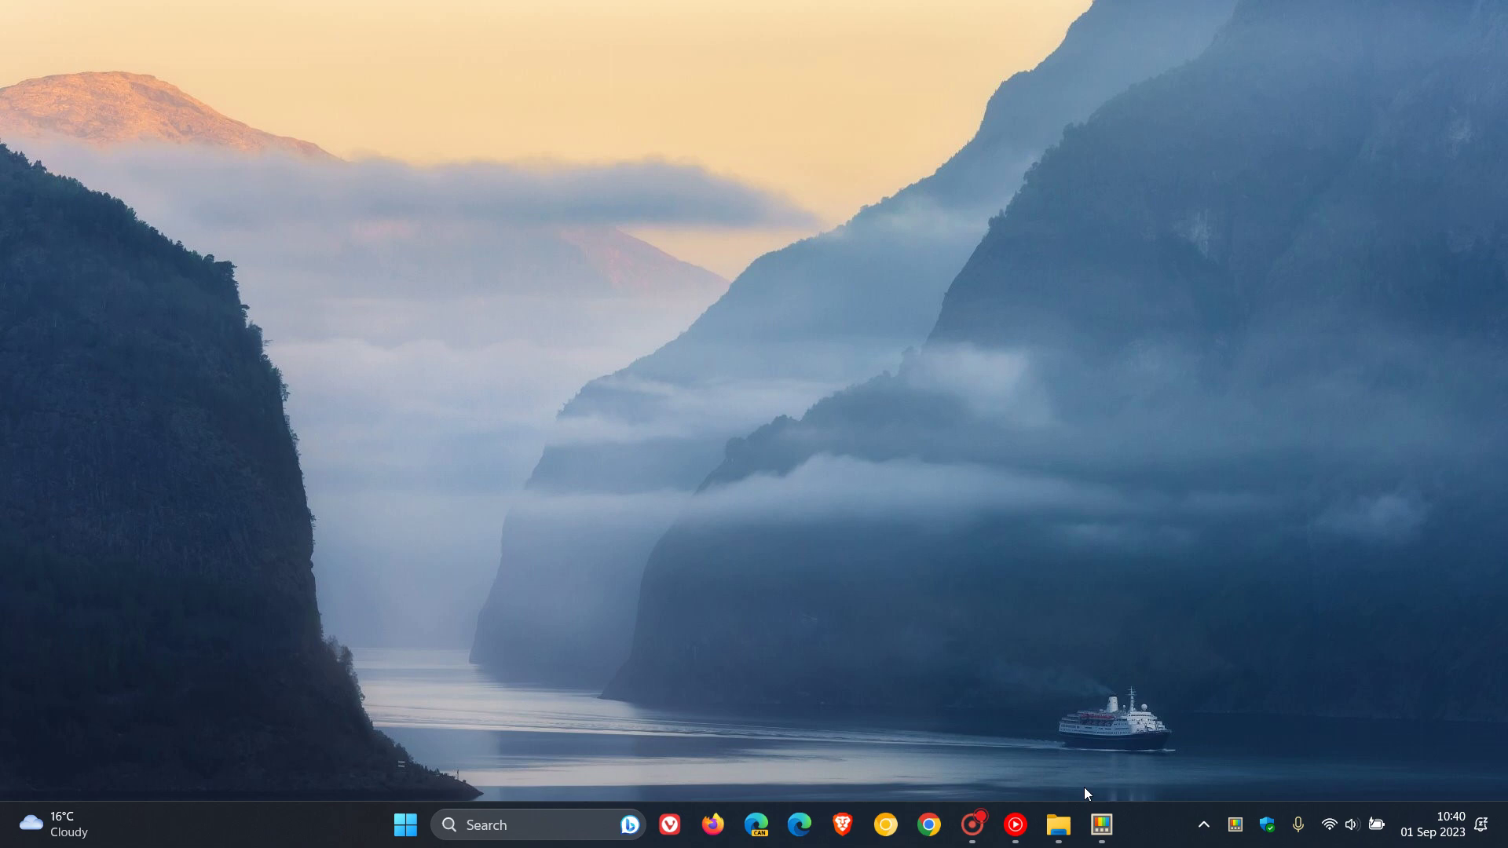
{"action": "left_click", "coordinate": [1107, 825]}
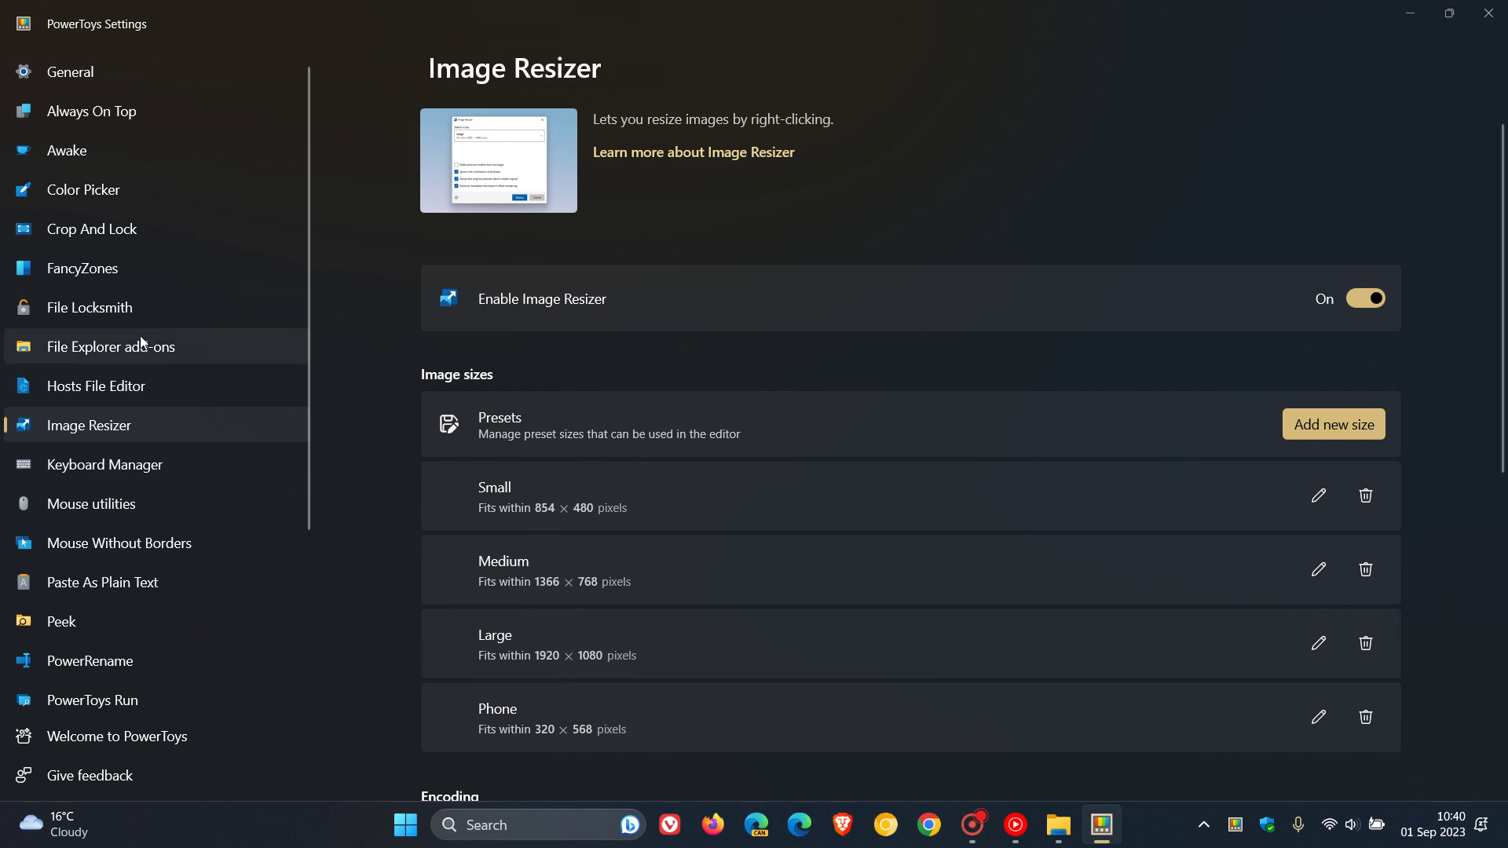
{"action": "left_click", "coordinate": [134, 662]}
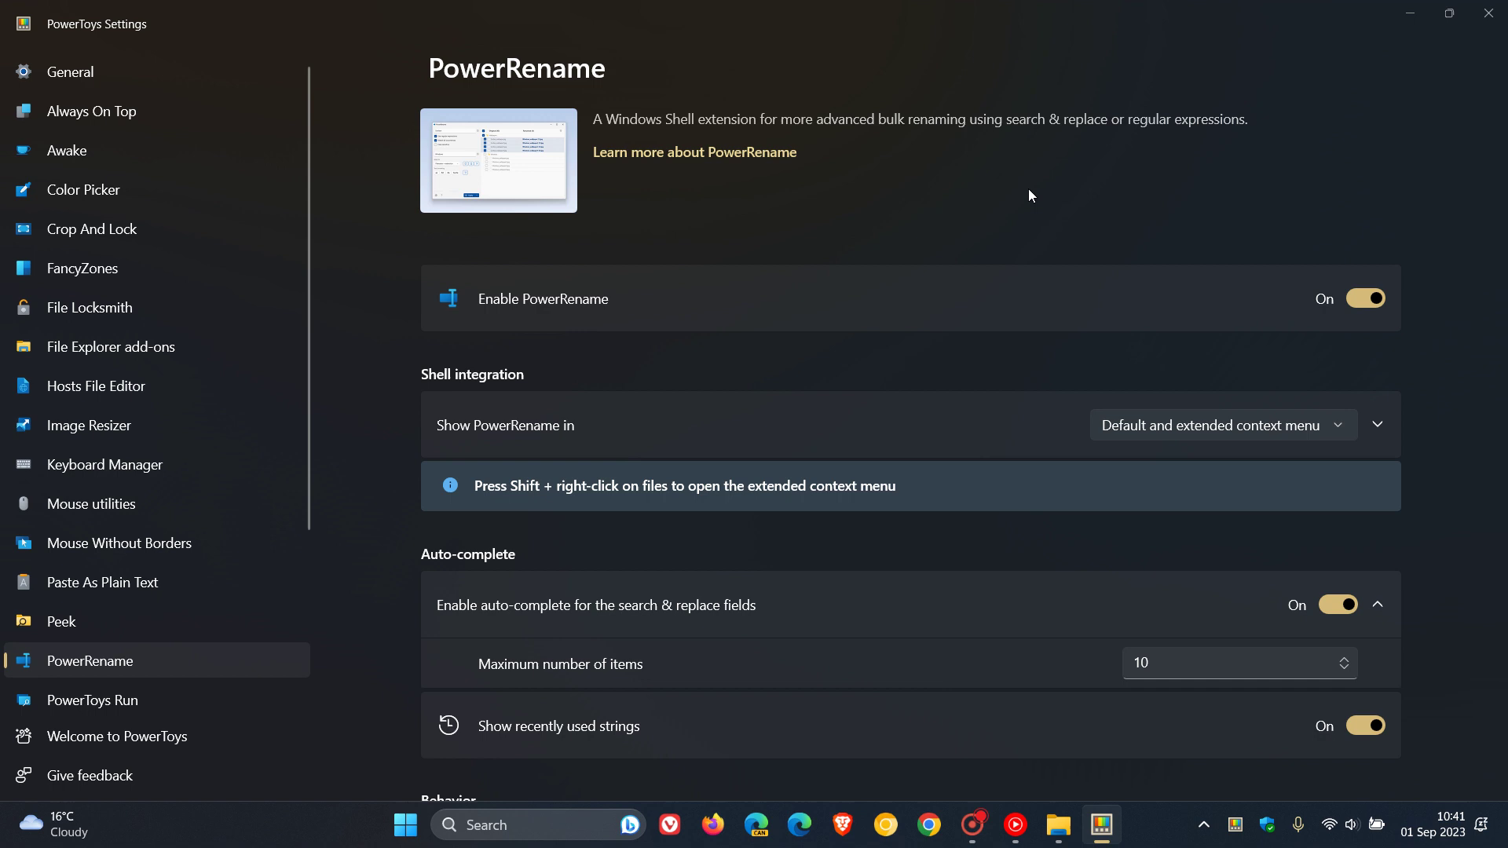
Step: Show the General page with the installed version v0.73.0
{"action": "left_click", "coordinate": [152, 72]}
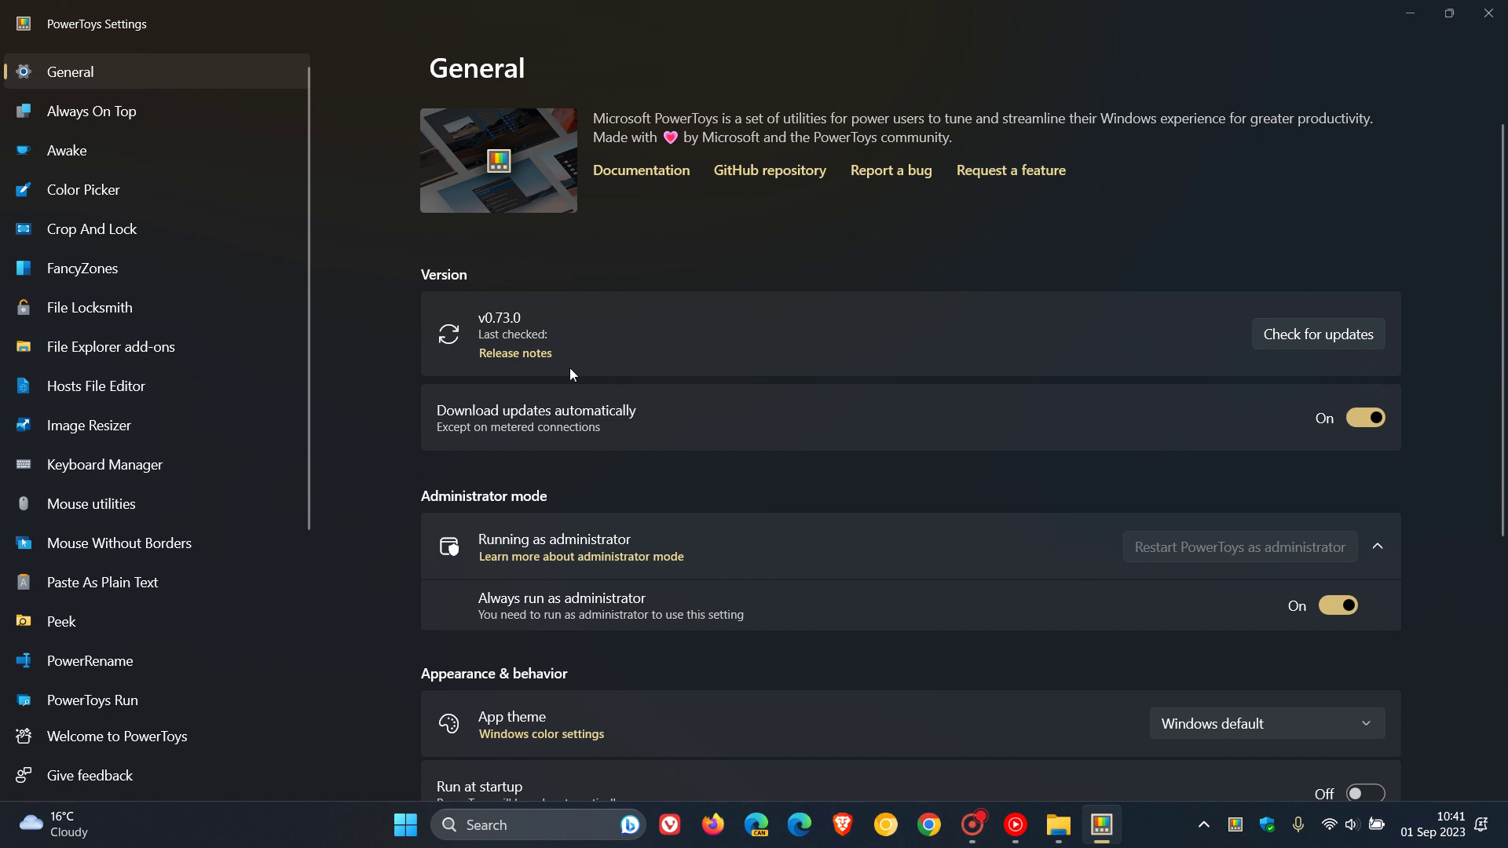
Step: Minimize PowerToys Settings so only the desktop wallpaper shows
{"action": "left_click", "coordinate": [1406, 16]}
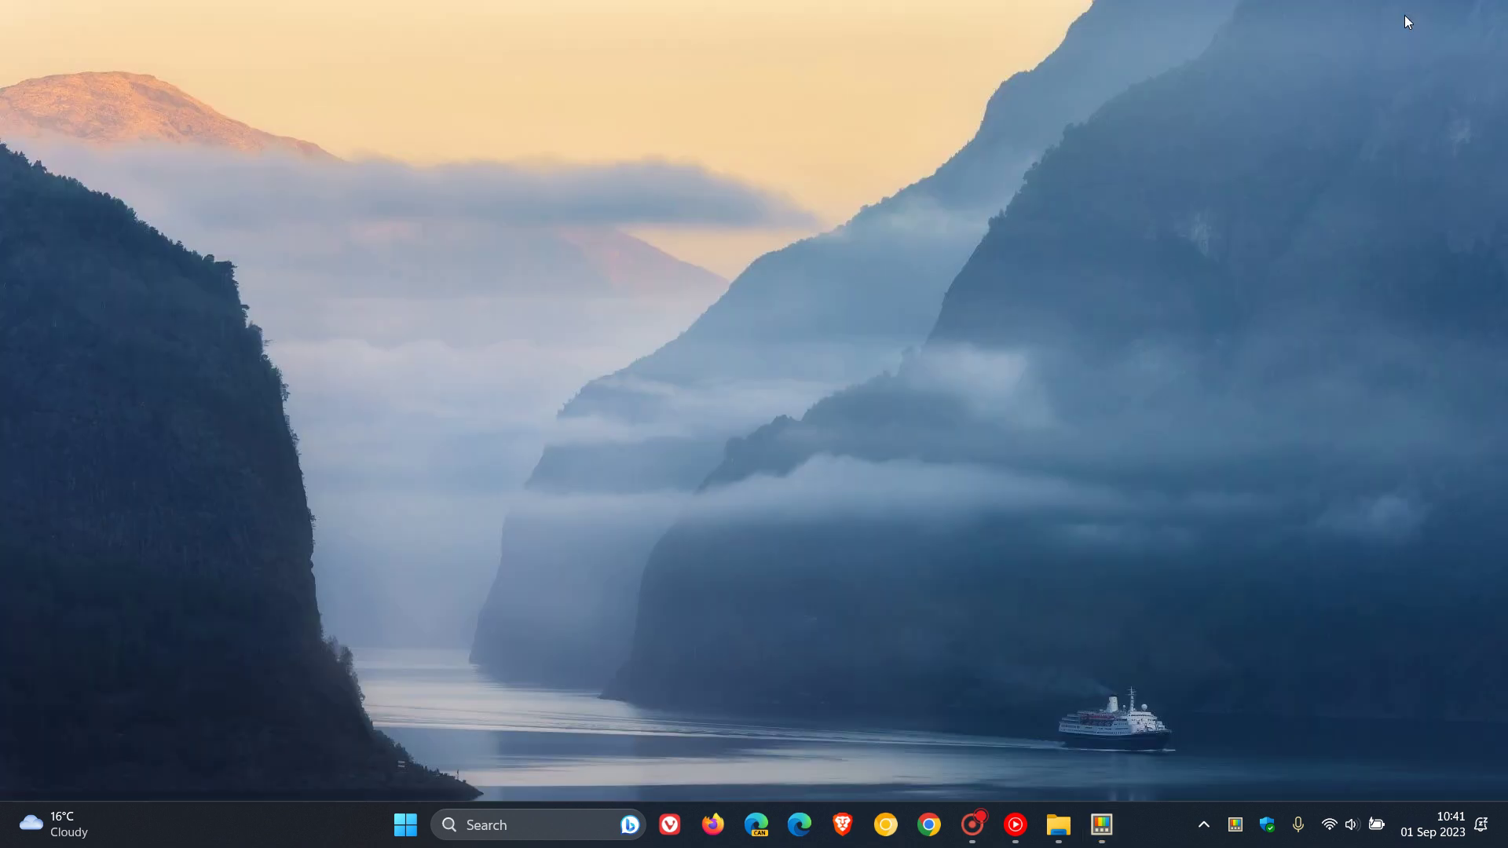